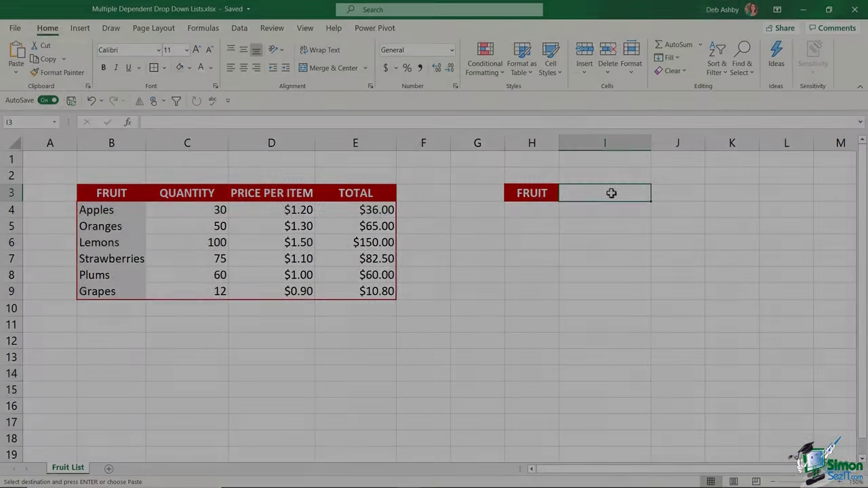
# - Add a list validation to I3 sourced from the fruit names in $B$4:$B$9
pyautogui.click(239, 28)
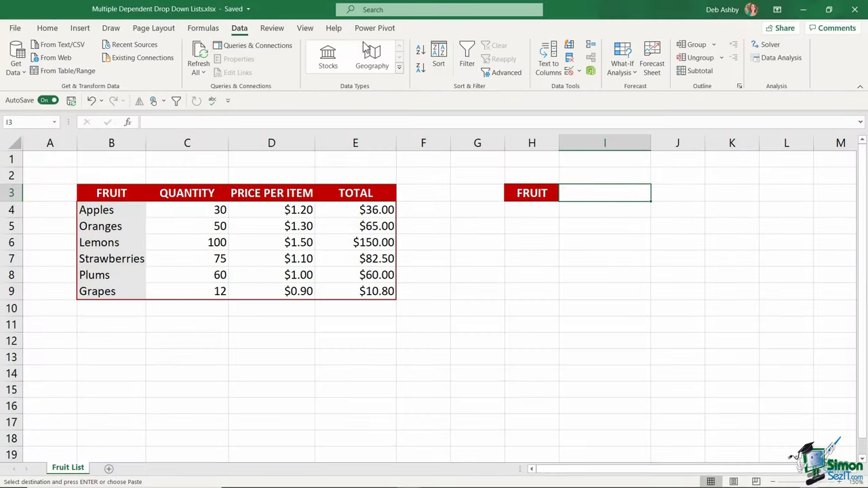
pyautogui.click(577, 71)
pyautogui.click(590, 85)
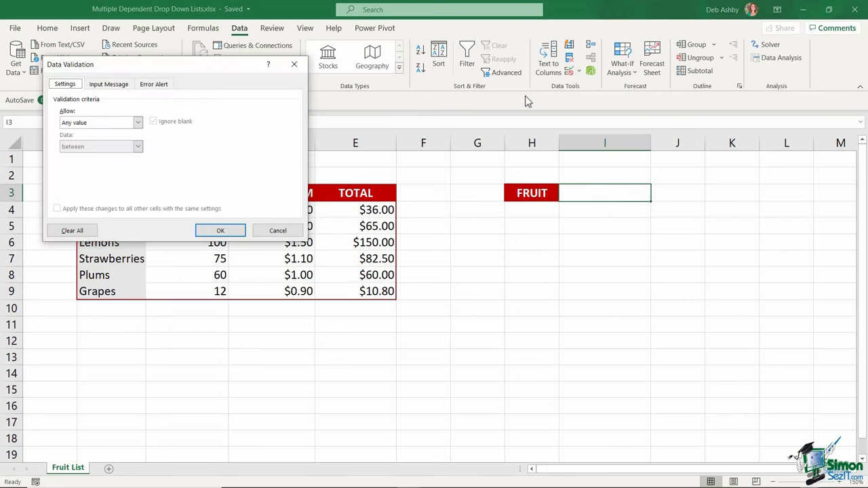
pyautogui.click(138, 122)
pyautogui.click(91, 157)
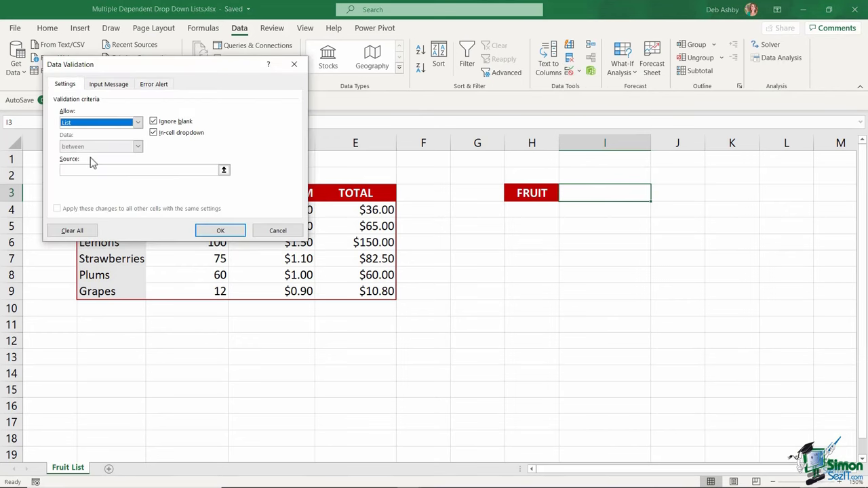
pyautogui.click(110, 171)
pyautogui.click(223, 169)
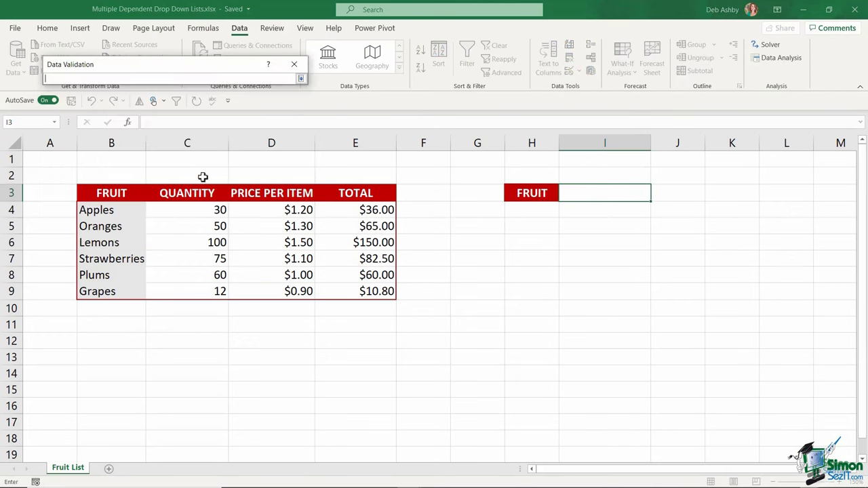
pyautogui.moveTo(116, 207); pyautogui.dragTo(116, 295)
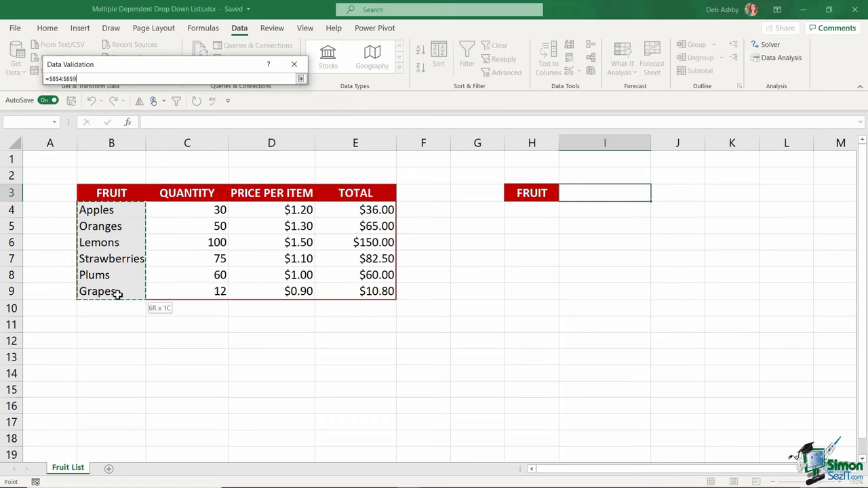
pyautogui.click(301, 79)
pyautogui.click(223, 231)
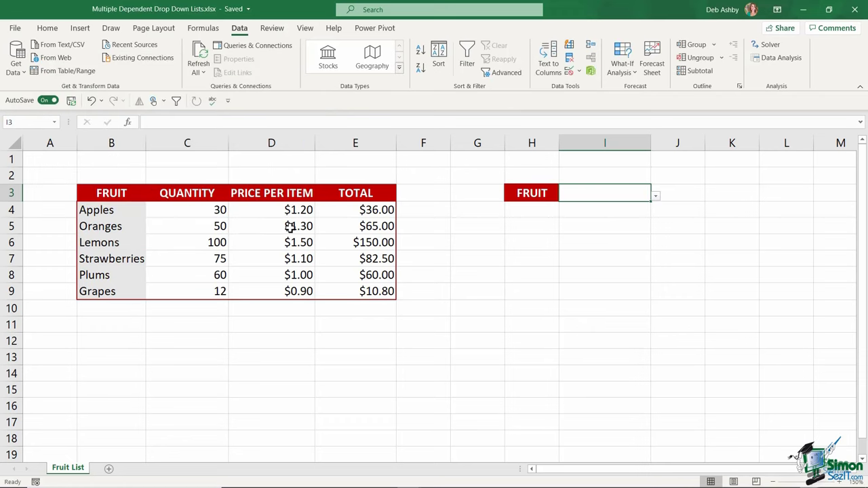
# - Pick Lemons, then Strawberries, from I3's new fruit drop-down
pyautogui.click(659, 196)
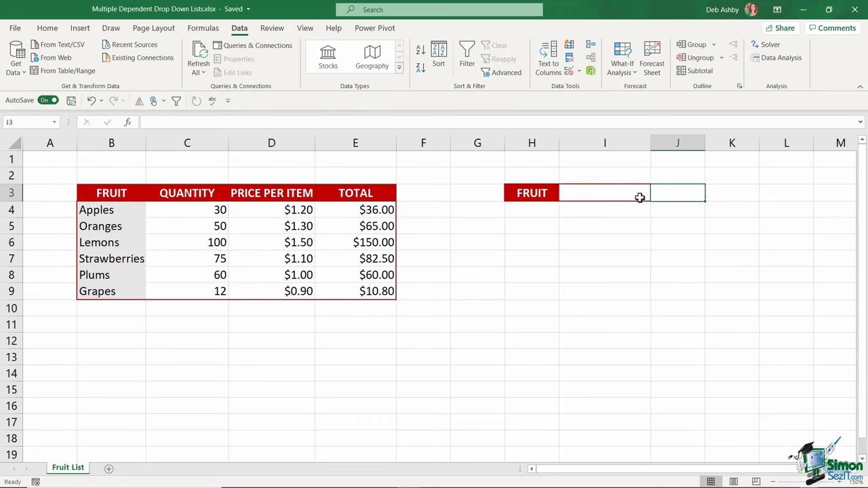
pyautogui.click(640, 197)
pyautogui.click(655, 197)
pyautogui.click(607, 232)
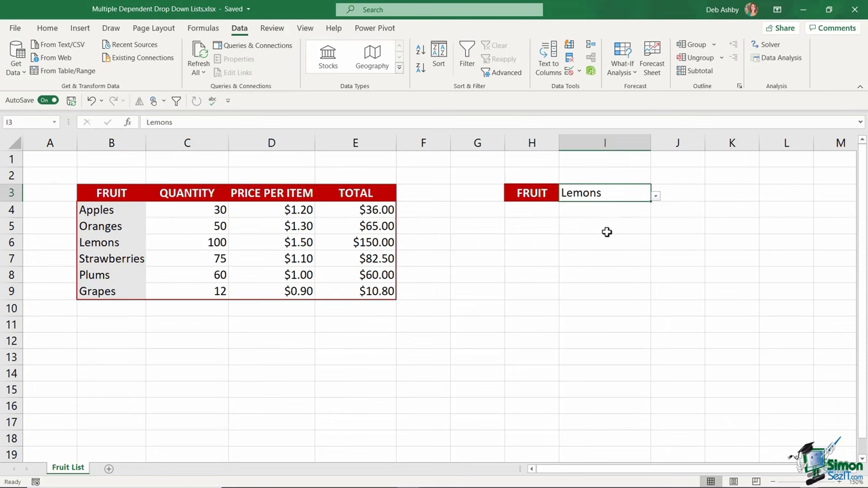
pyautogui.click(655, 196)
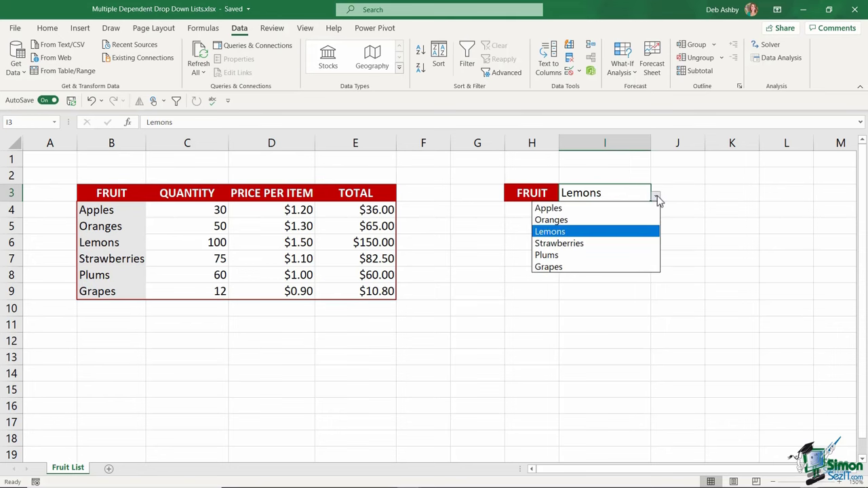
pyautogui.click(587, 244)
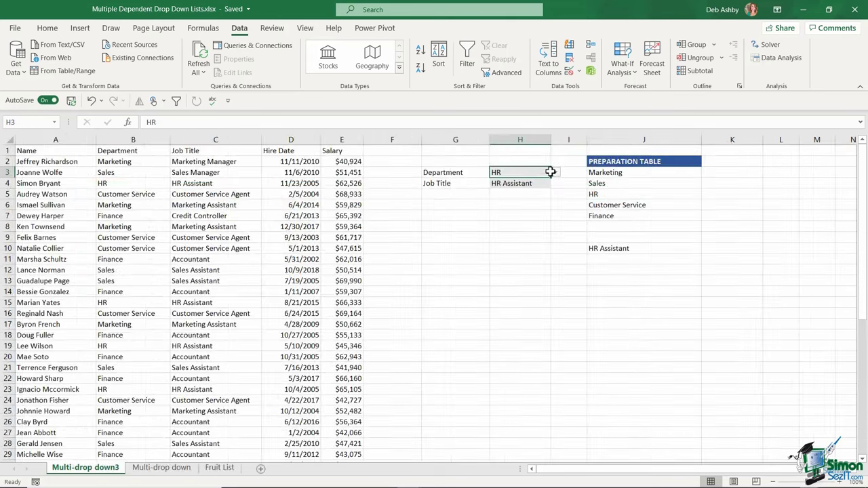
# - Choose Marketing and Marketing Assistant in H3/H4, then inspect the J3 and J10 formulas
pyautogui.click(556, 174)
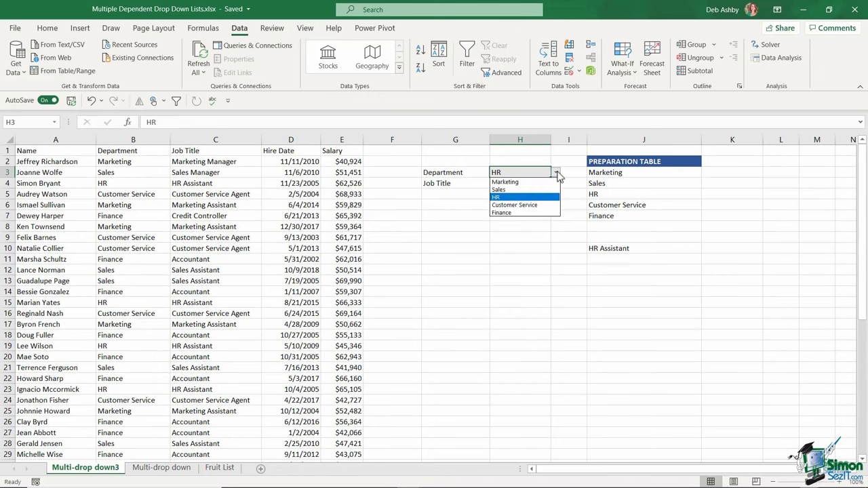
pyautogui.click(515, 182)
pyautogui.click(543, 184)
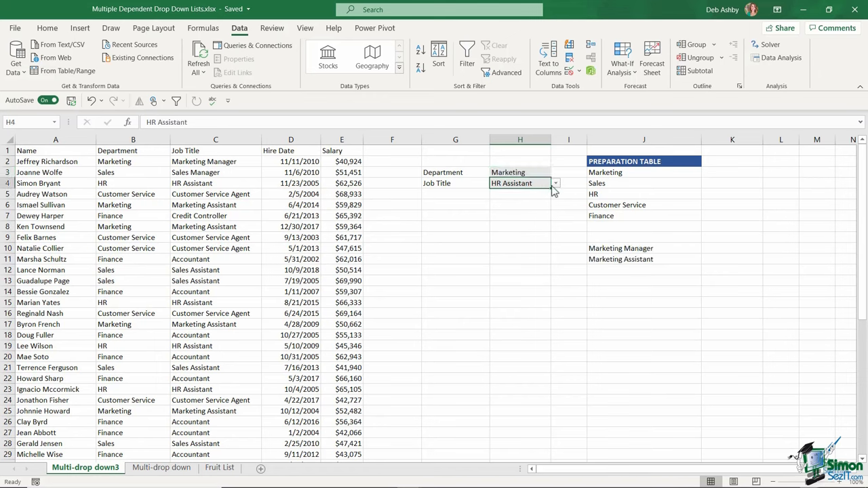
pyautogui.click(555, 183)
pyautogui.click(540, 200)
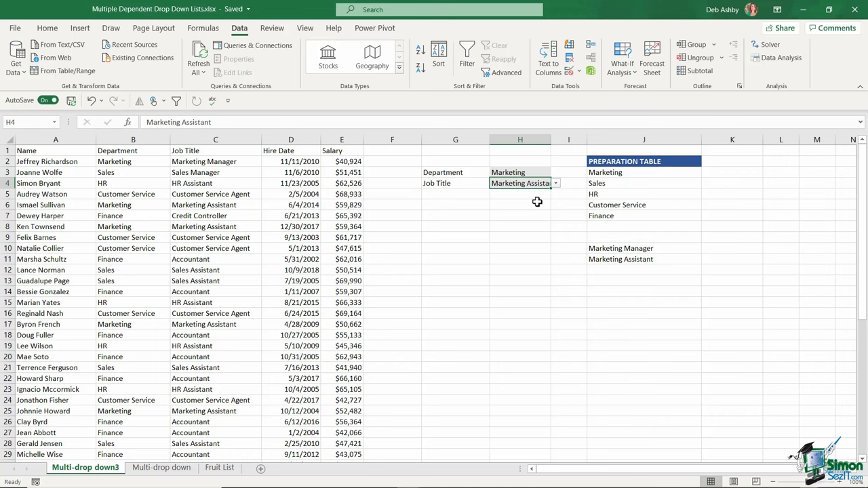
pyautogui.click(596, 174)
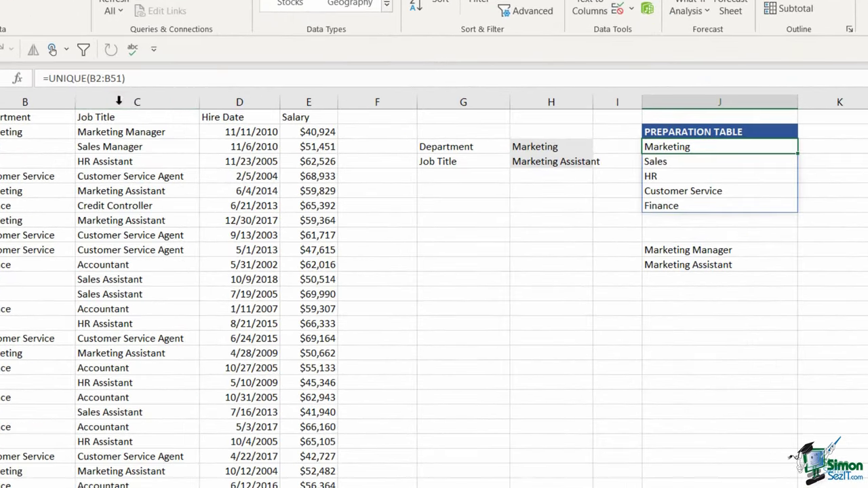
pyautogui.click(671, 251)
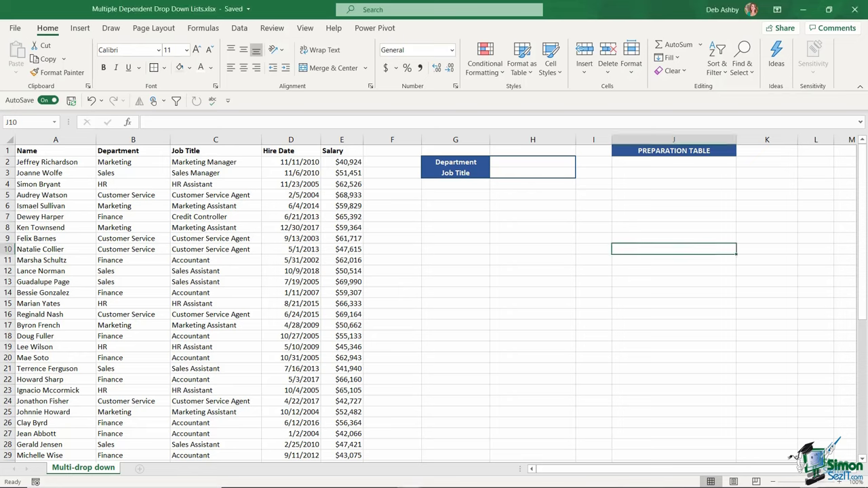
# - Select a cell inside the employee data on the Multi-drop down sheet
pyautogui.click(215, 227)
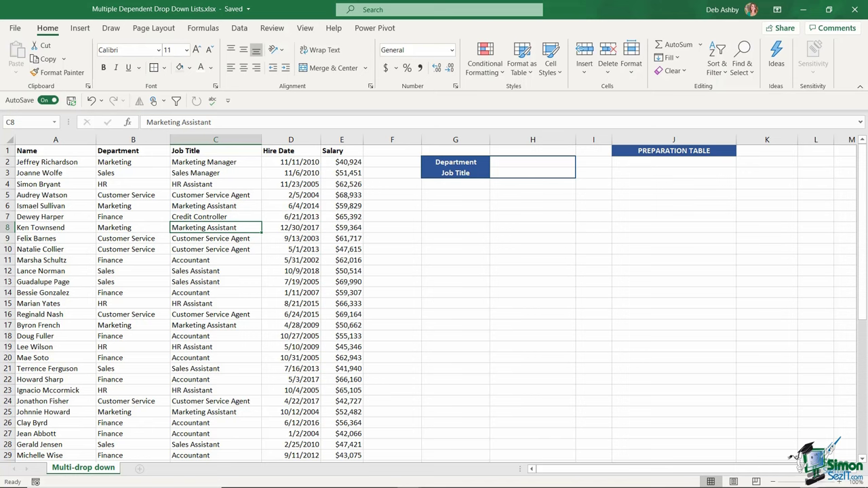
# - Convert the employee data into a table styled Blue, Table Style Light 13
pyautogui.hotkey('ctrl', 'a')
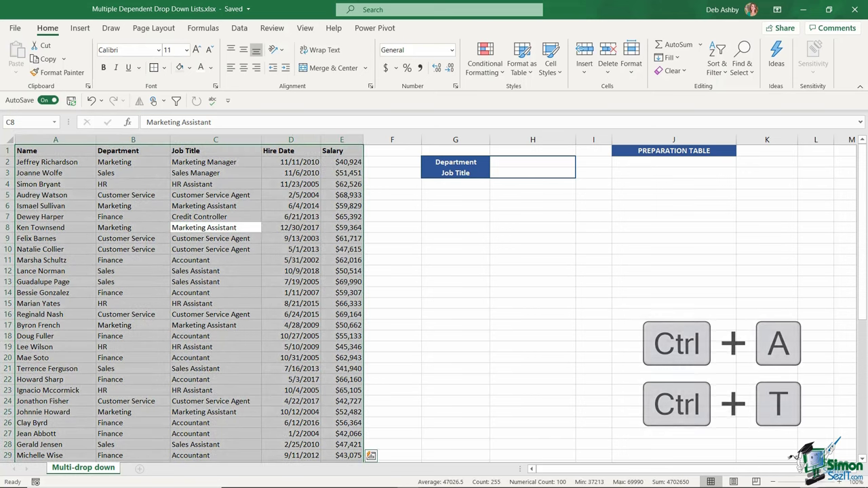
pyautogui.hotkey('ctrl', 't')
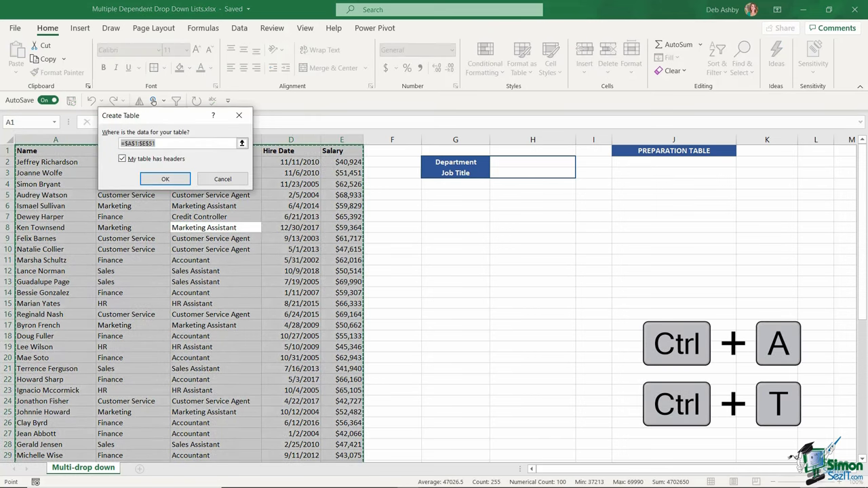
pyautogui.press('Return')
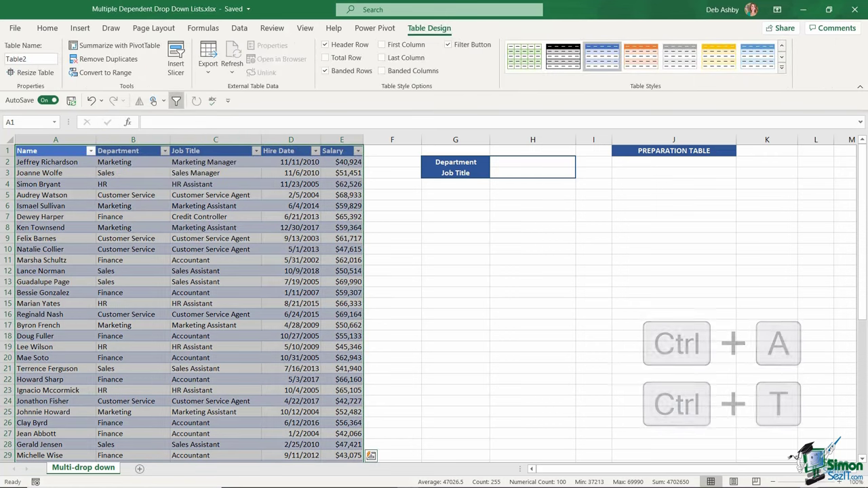
pyautogui.click(782, 67)
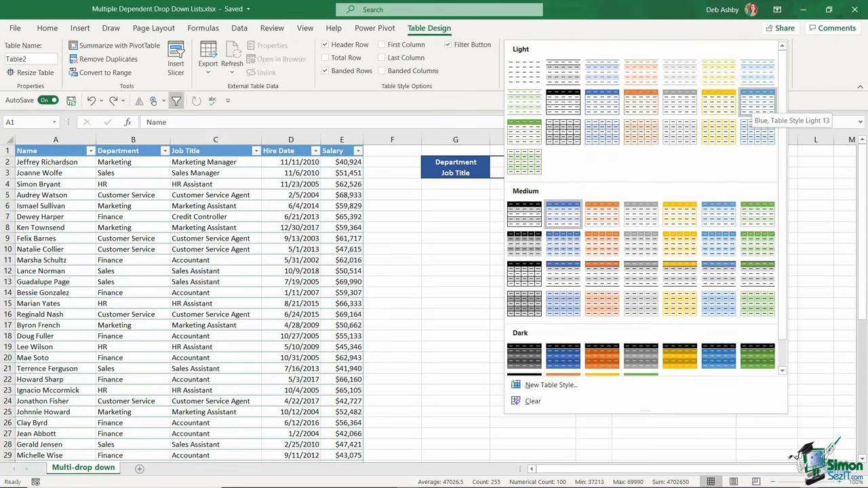
pyautogui.click(757, 101)
# - Rename the table from Table2 to Employee_Data
pyautogui.click(215, 260)
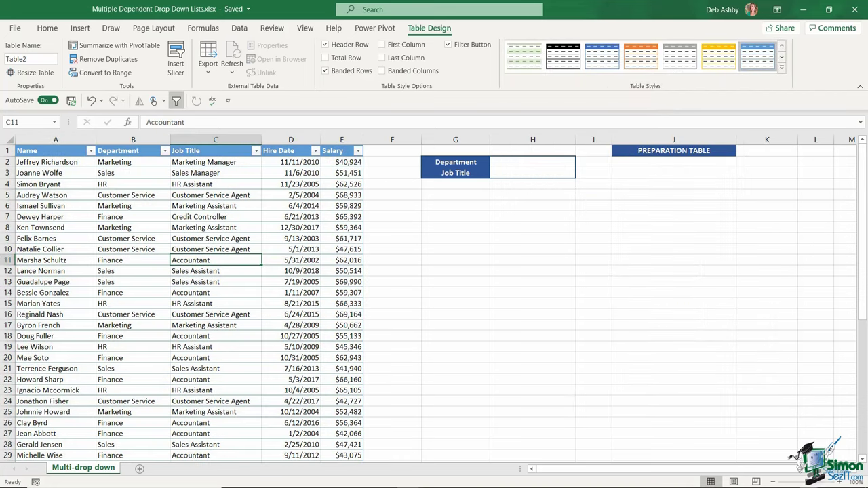
pyautogui.click(21, 59)
pyautogui.write('Employee_Data')
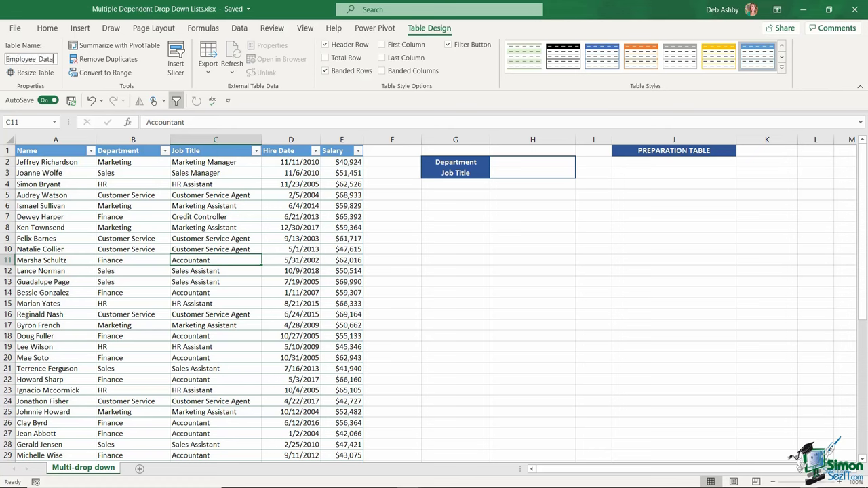
pyautogui.click(210, 238)
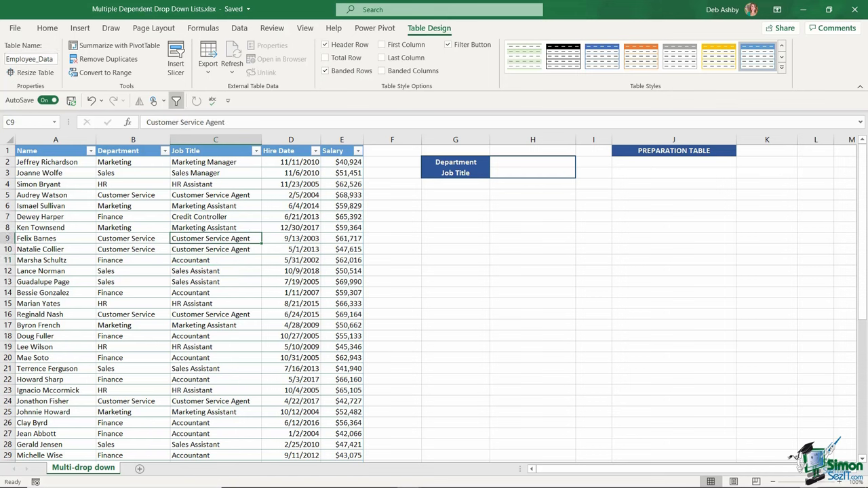
pyautogui.click(532, 161)
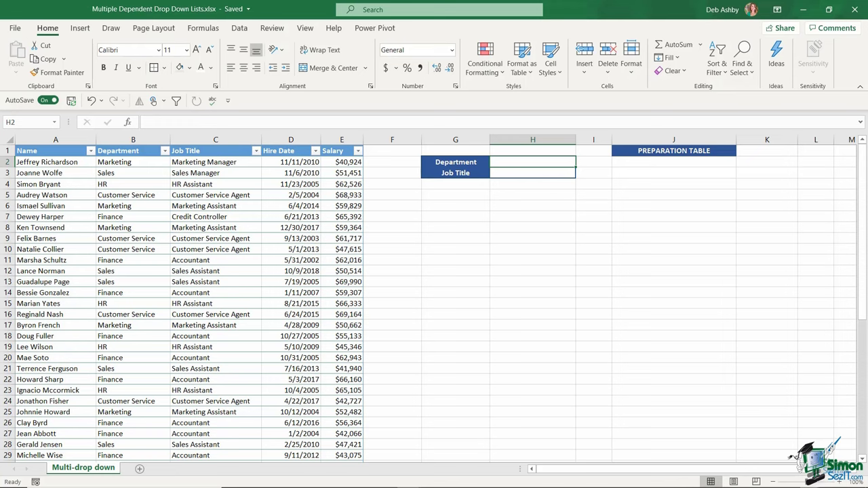
pyautogui.click(532, 173)
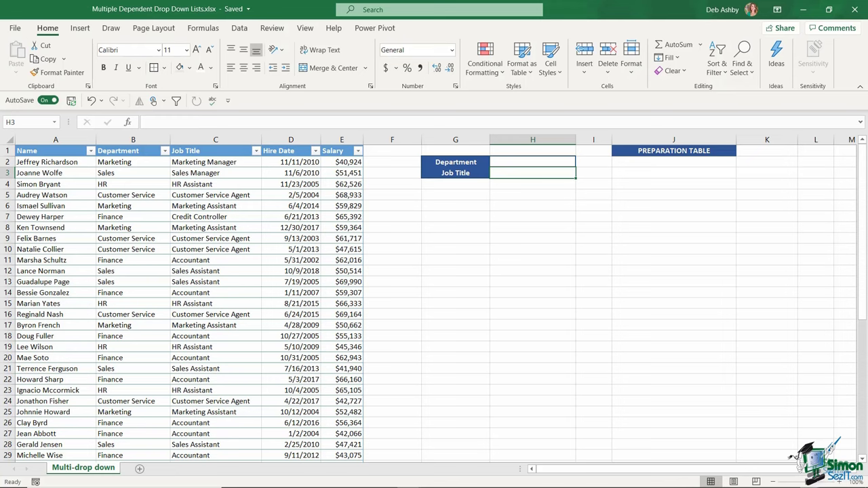
pyautogui.click(533, 162)
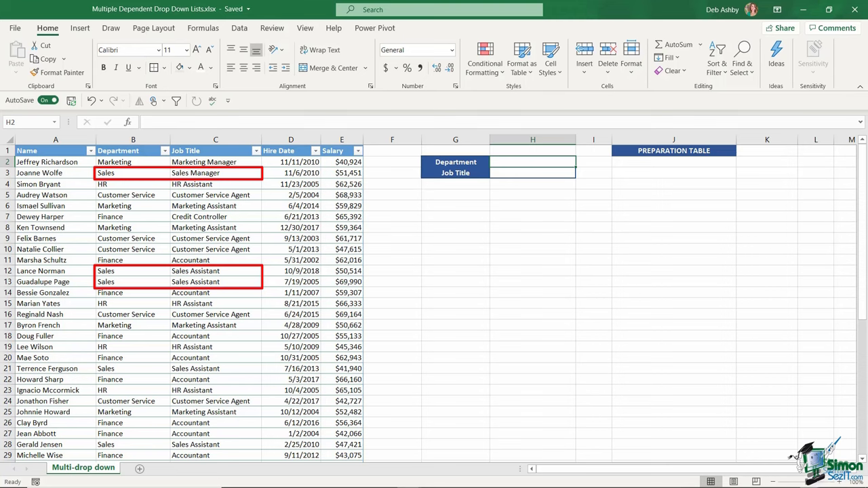
pyautogui.click(216, 173)
pyautogui.click(216, 271)
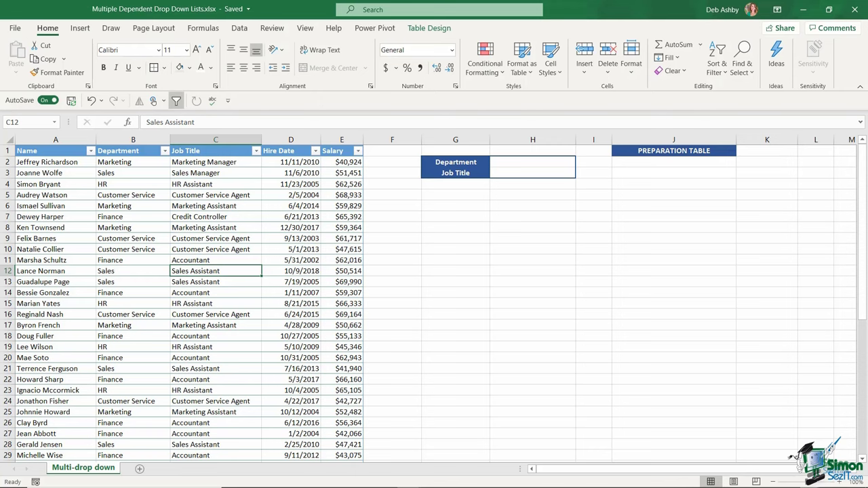
pyautogui.click(673, 172)
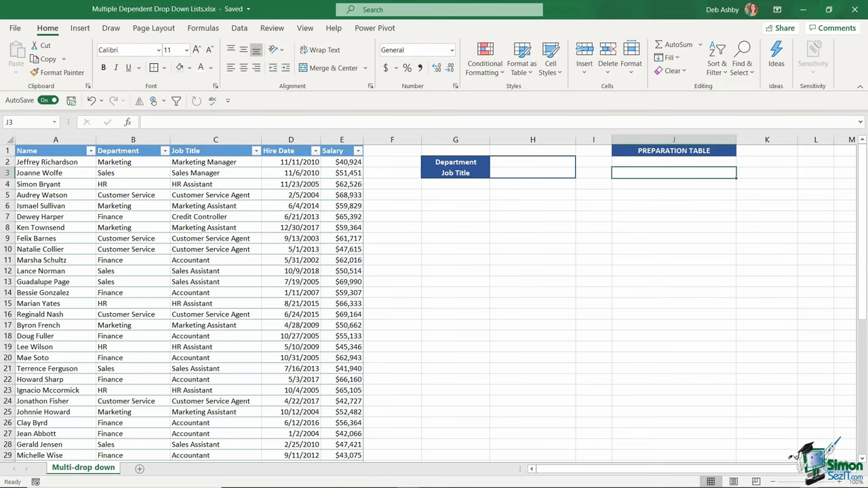
pyautogui.click(133, 140)
# - Enter =UNIQUE(Employee_Data[Department]) in J3 to spill the five department names
pyautogui.write('=UNIQUE')
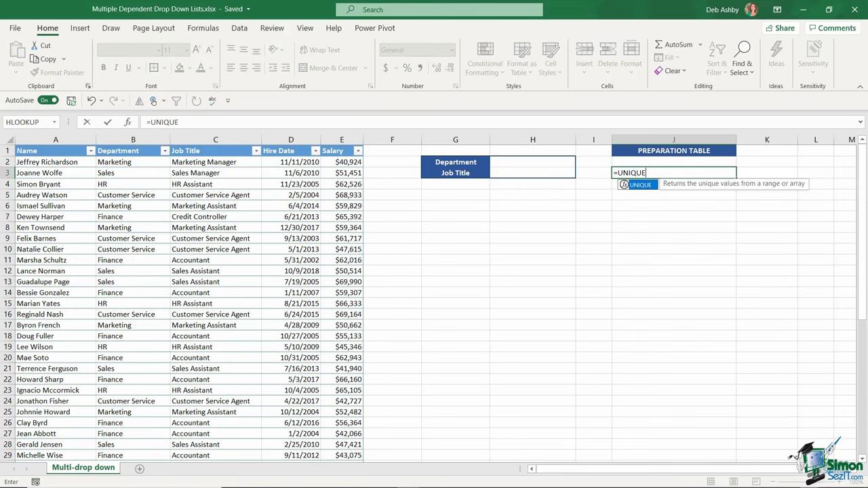
pyautogui.write('(')
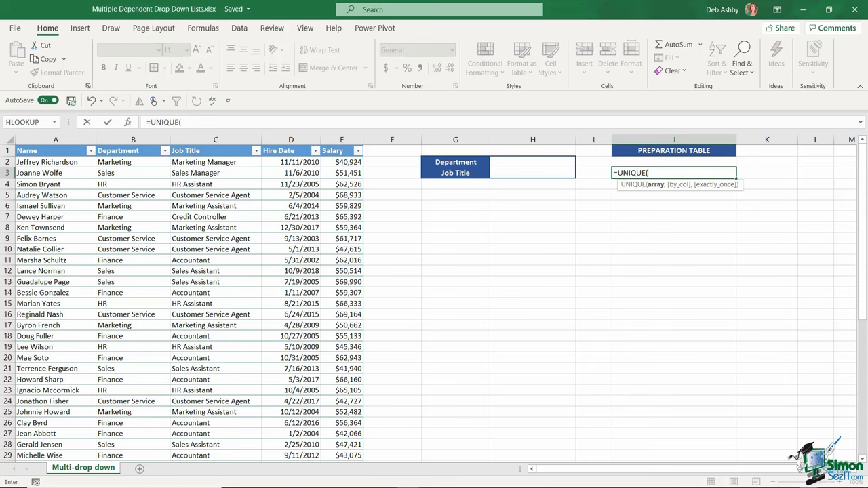
pyautogui.click(129, 146)
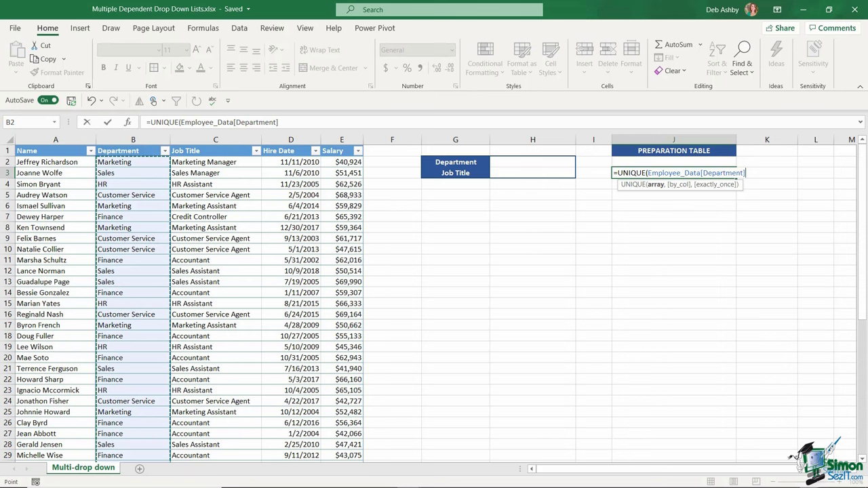
pyautogui.write(')')
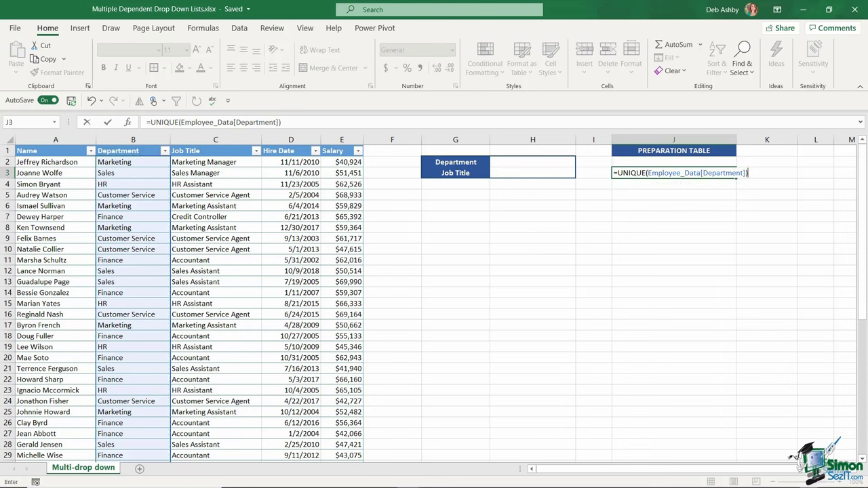
pyautogui.press('Return')
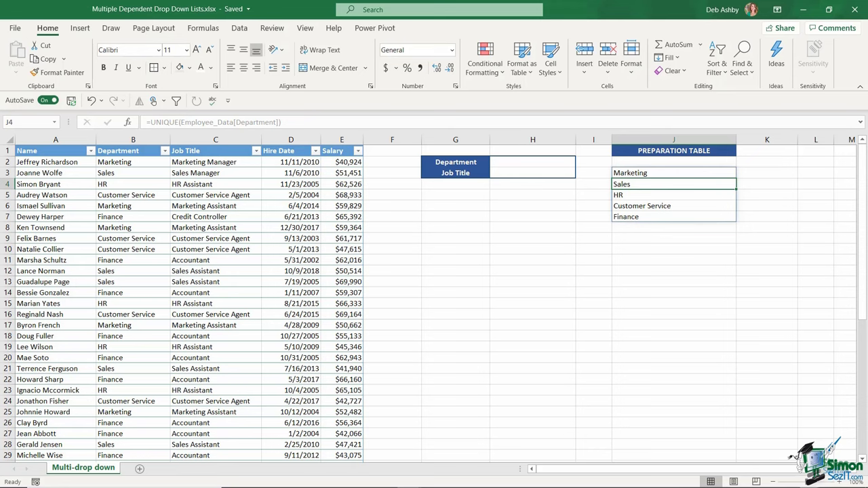
pyautogui.click(532, 162)
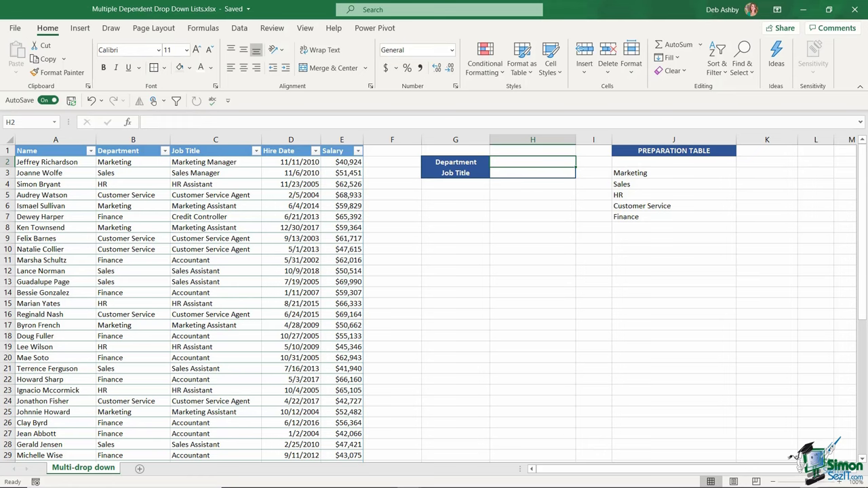
# - Add a list validation to H2 sourced from the departments in =$J$3:$J$7
pyautogui.click(239, 28)
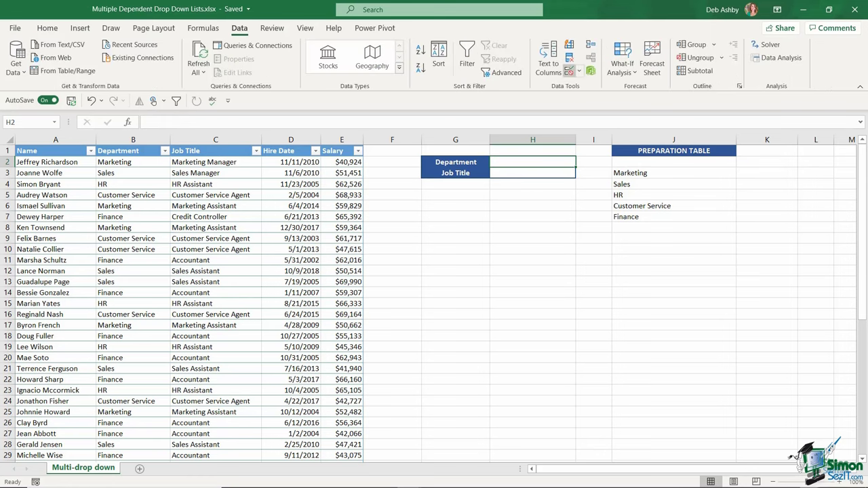
pyautogui.click(579, 70)
pyautogui.click(610, 84)
pyautogui.click(137, 123)
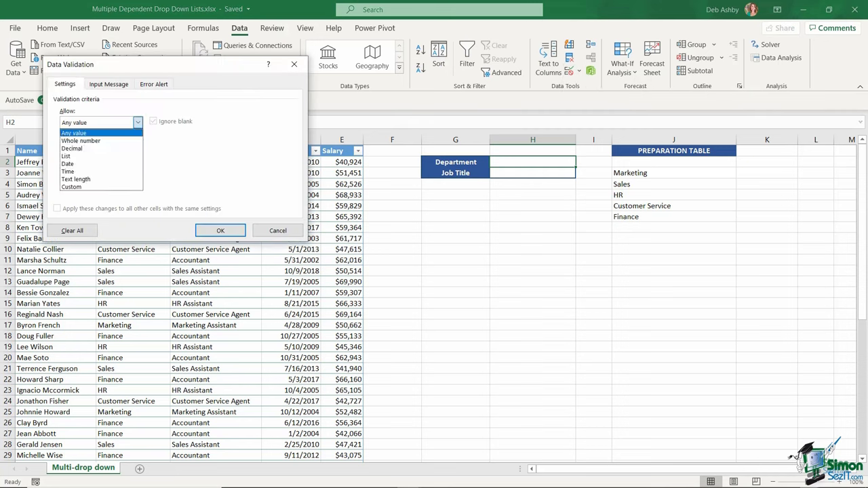
pyautogui.click(95, 154)
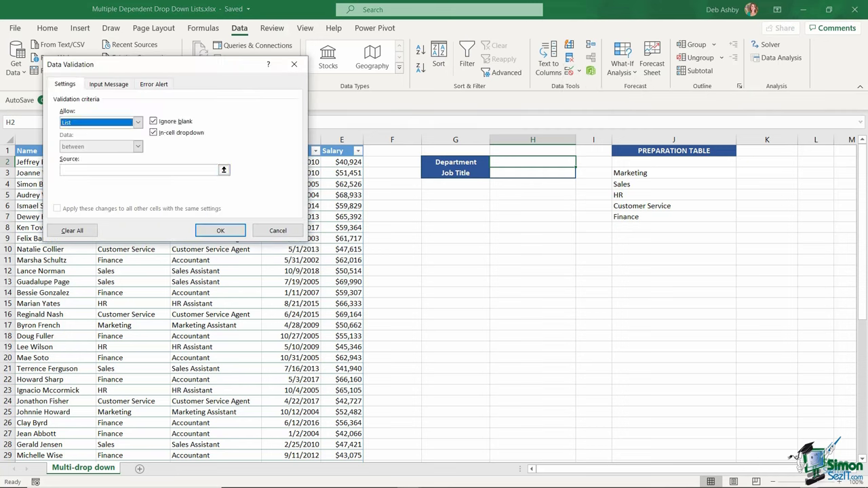
pyautogui.click(224, 169)
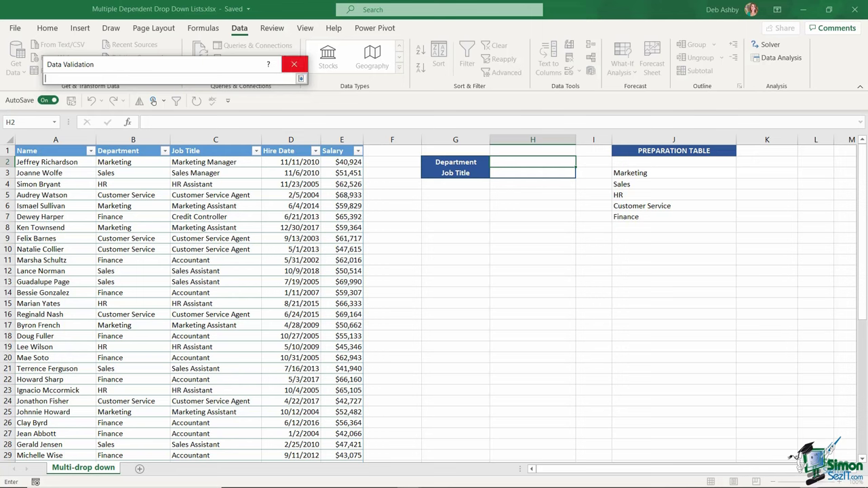
pyautogui.moveTo(674, 183); pyautogui.dragTo(674, 216)
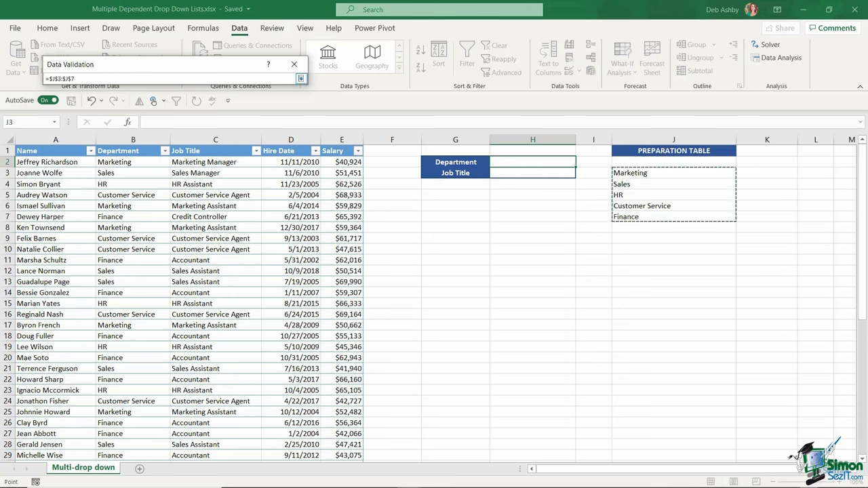
pyautogui.click(301, 78)
pyautogui.click(220, 231)
# - Pick Sales, then Marketing, from H2's department drop-down
pyautogui.click(581, 161)
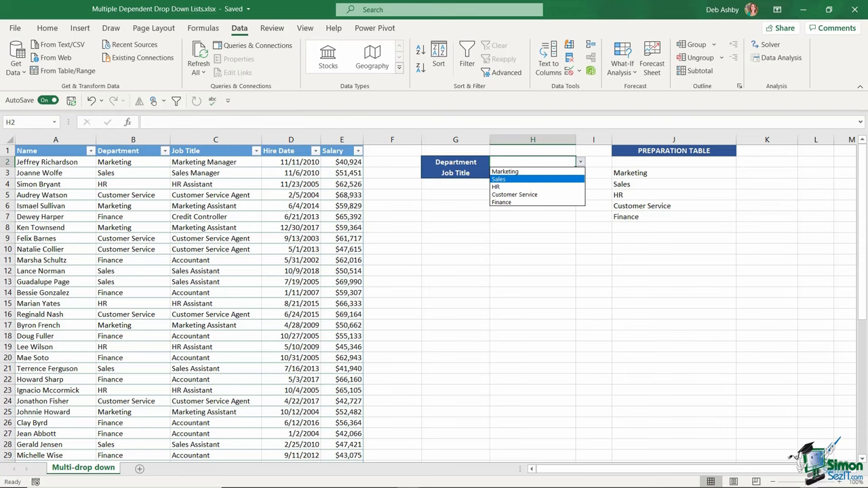
pyautogui.click(536, 179)
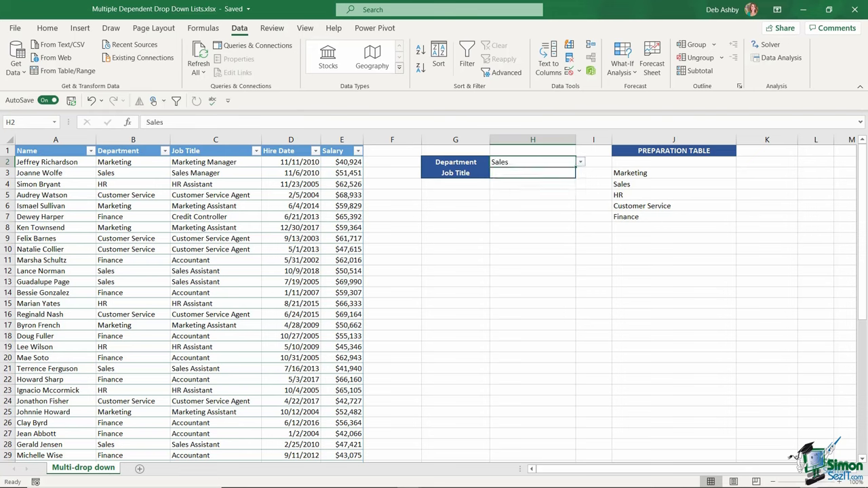
pyautogui.hotkey('alt', 'Down')
pyautogui.press('Up')
pyautogui.press('Return')
pyautogui.click(533, 172)
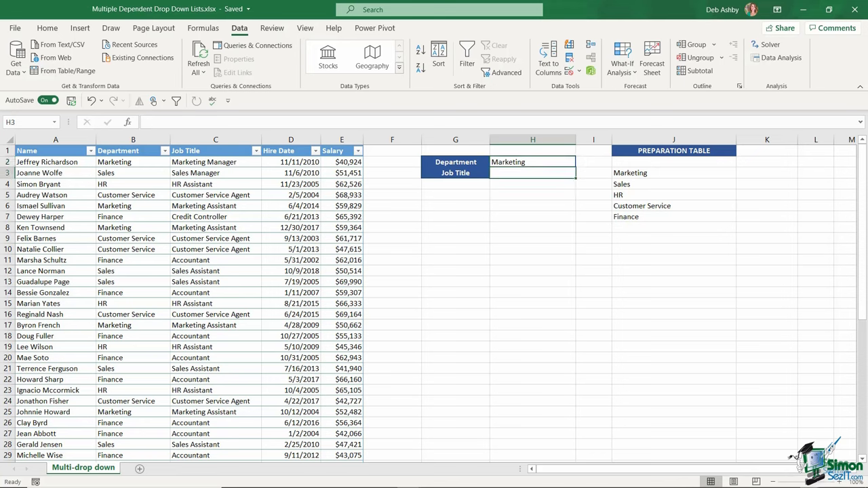
pyautogui.click(216, 139)
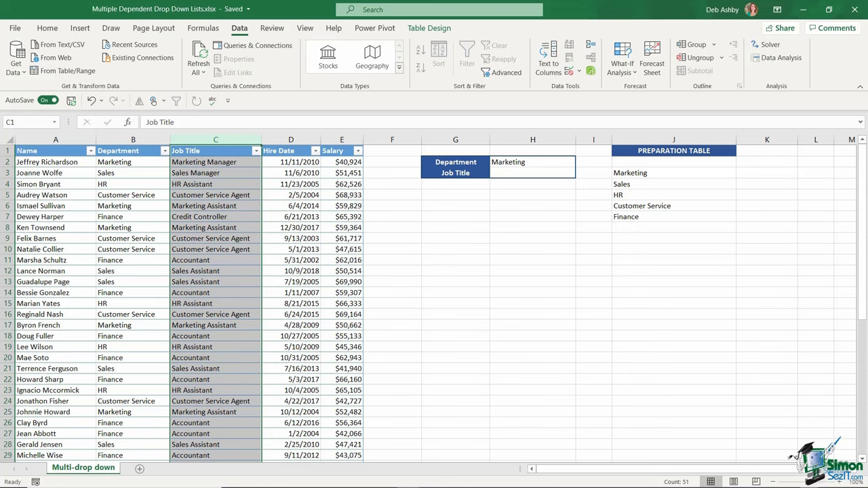
pyautogui.click(532, 173)
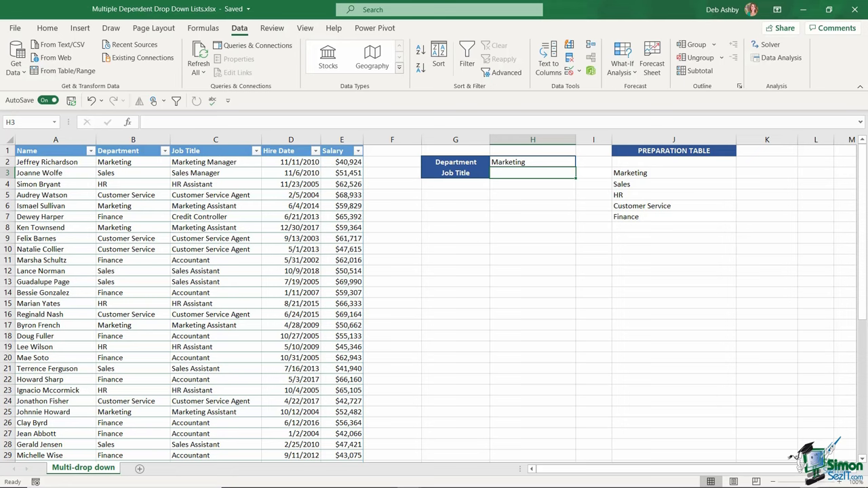
pyautogui.click(533, 161)
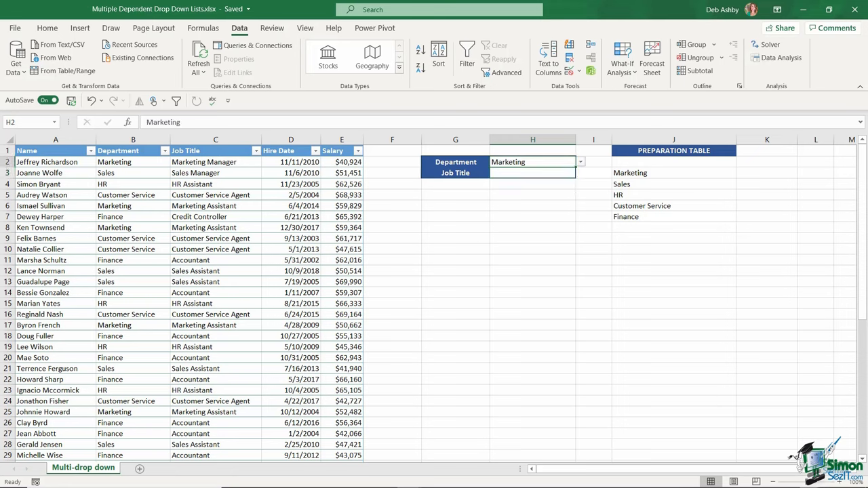
pyautogui.click(674, 238)
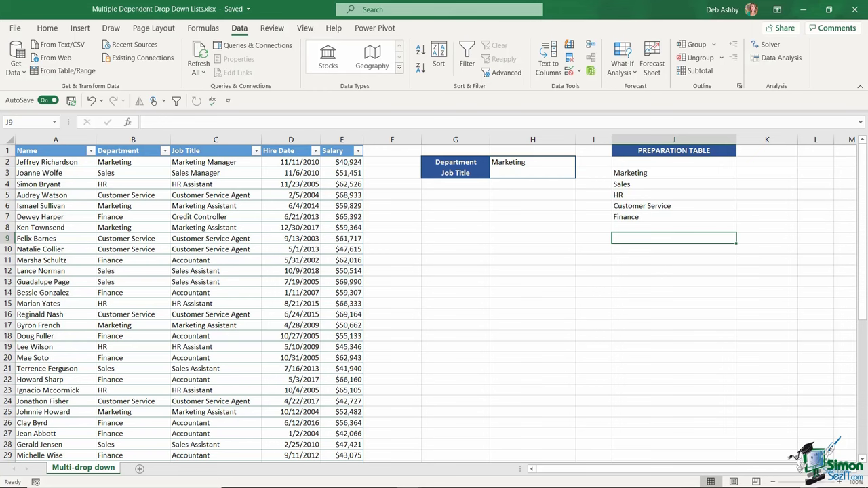
# - Enter =UNIQUE(FILTER(Employee_Data[Job Title],Employee_Data[Department]=H2)) in J9
pyautogui.write('=')
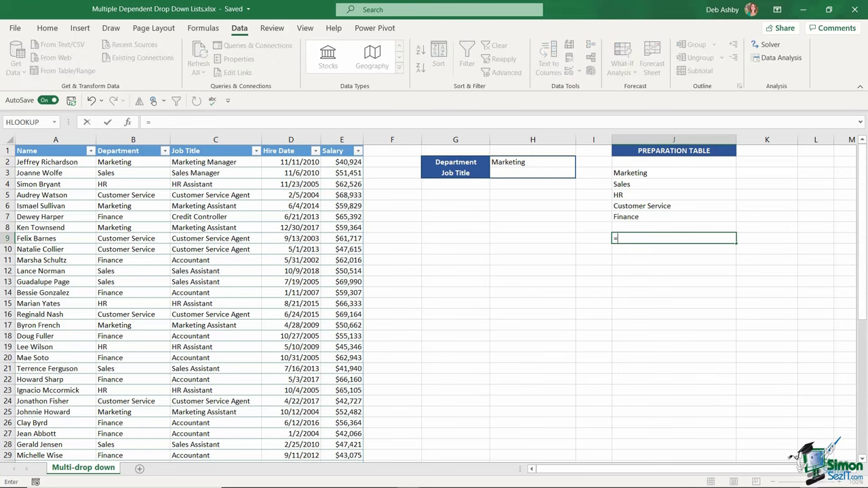
pyautogui.write('UNIQUE(')
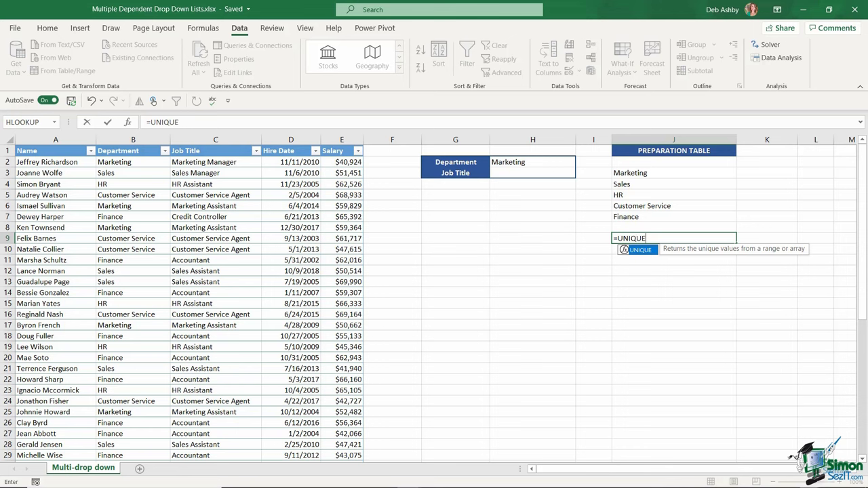
pyautogui.write('FILTER(')
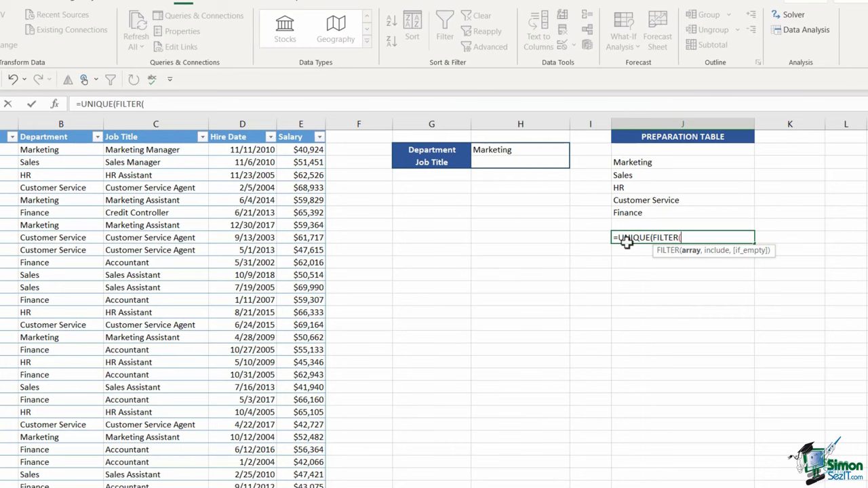
pyautogui.click(154, 128)
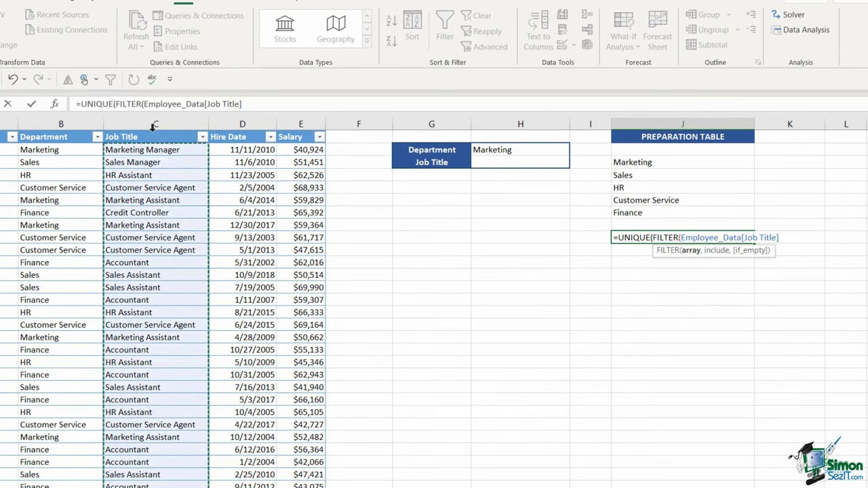
pyautogui.write(',')
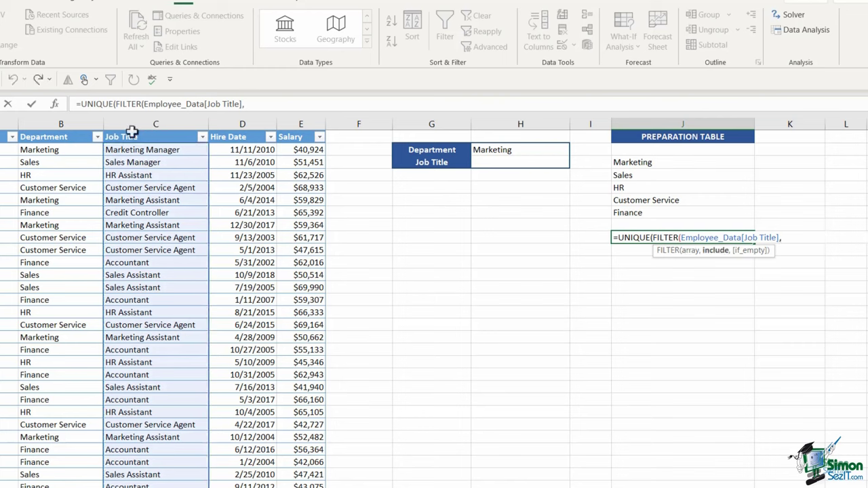
pyautogui.click(61, 129)
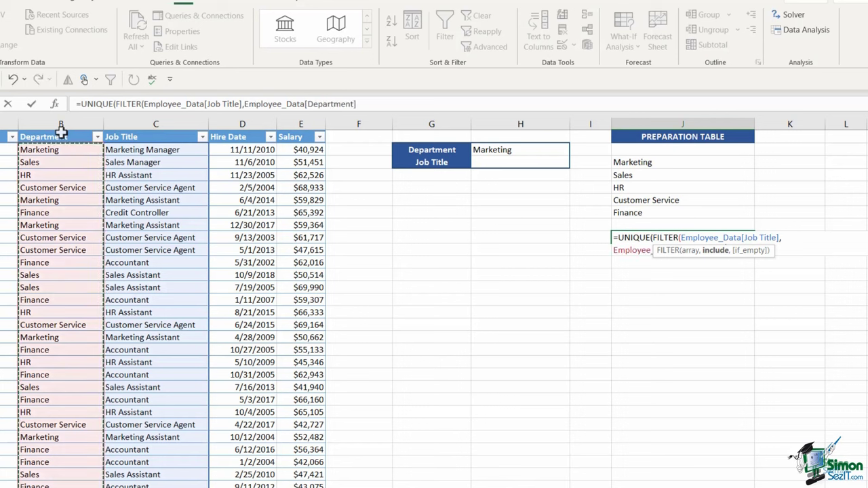
pyautogui.write('=')
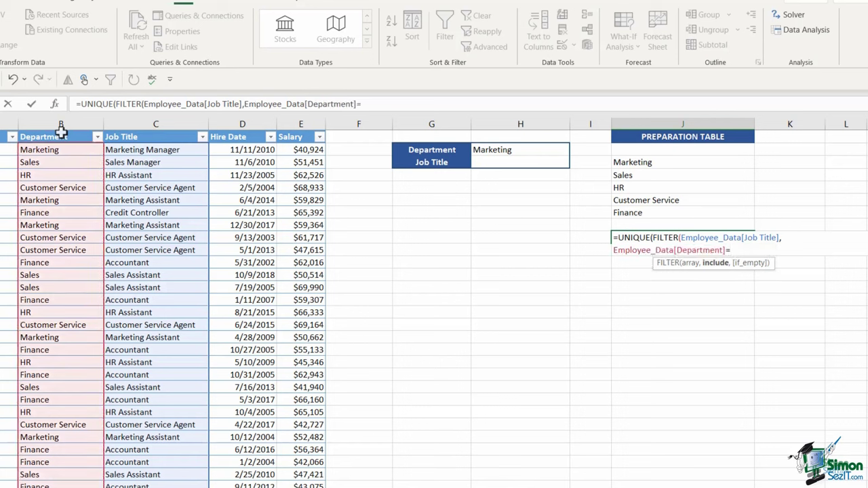
pyautogui.click(516, 151)
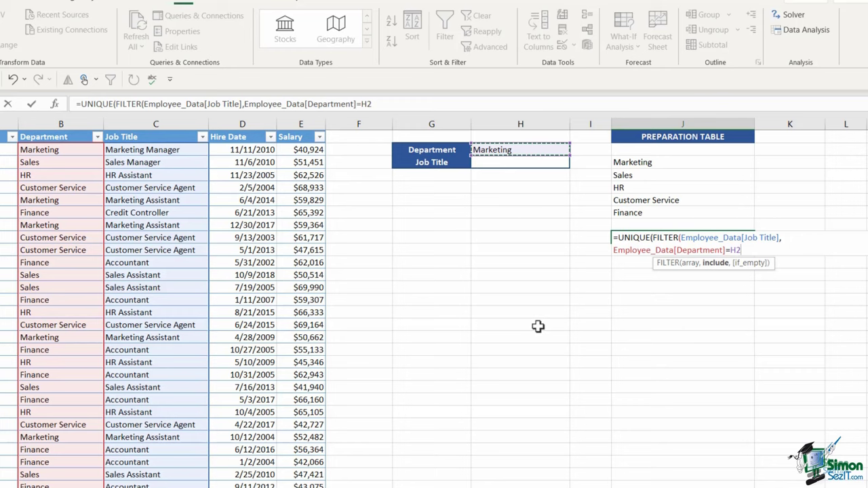
pyautogui.write('))')
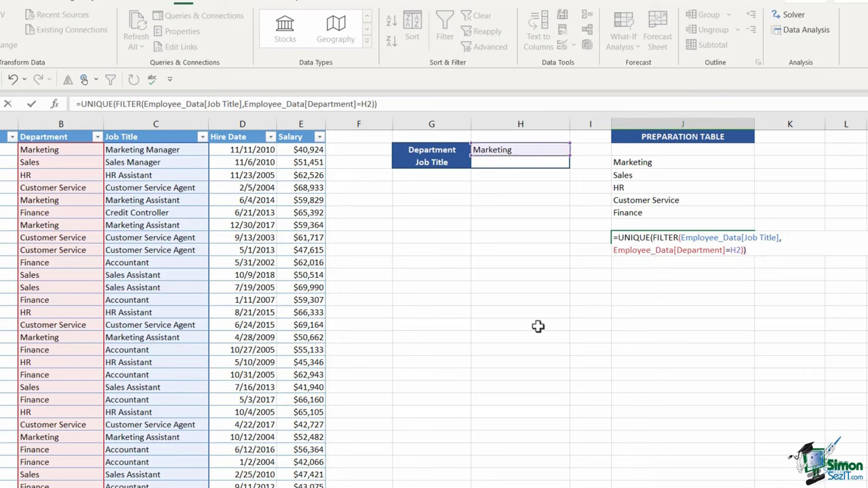
pyautogui.press('Return')
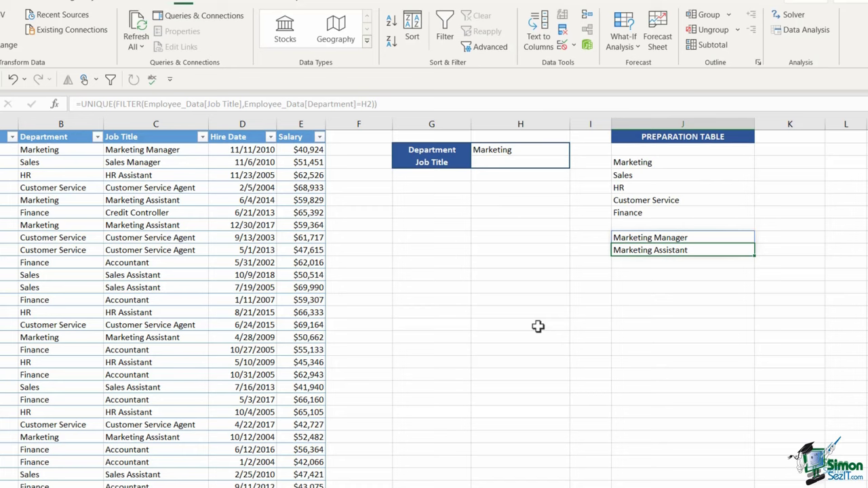
# - Switch H2 through Sales, HR and Customer Service, ending on HR
pyautogui.click(534, 150)
pyautogui.click(575, 149)
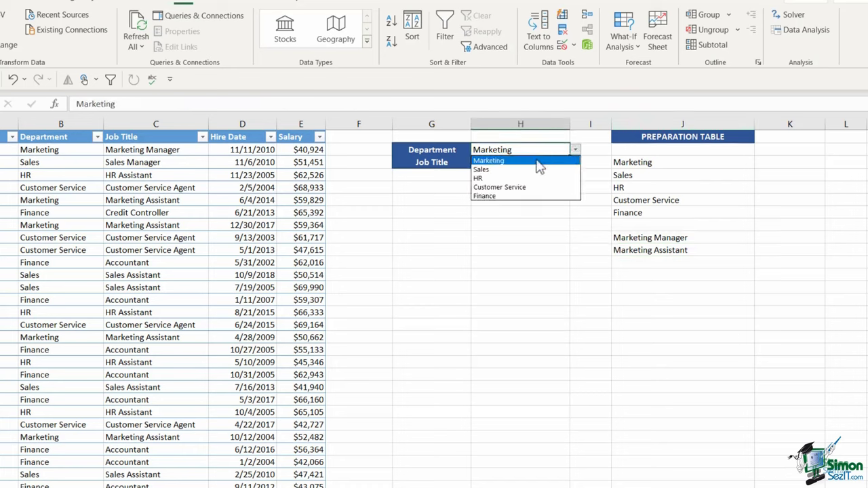
pyautogui.click(510, 170)
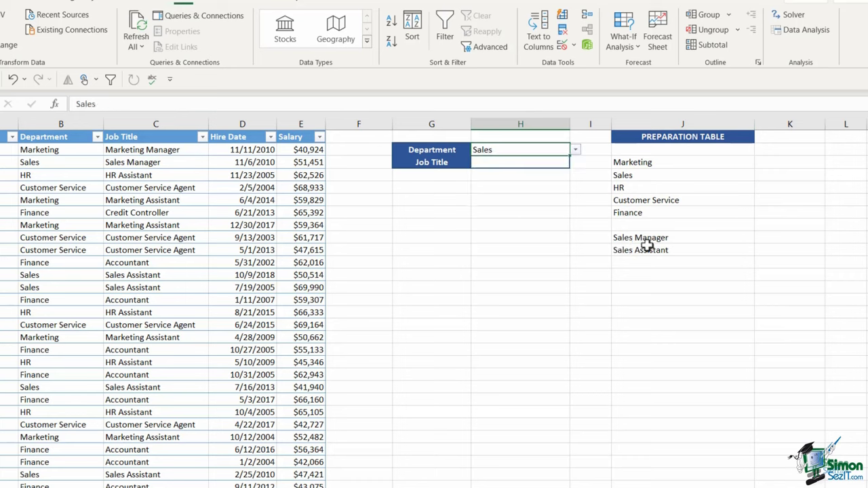
pyautogui.click(576, 149)
pyautogui.click(494, 181)
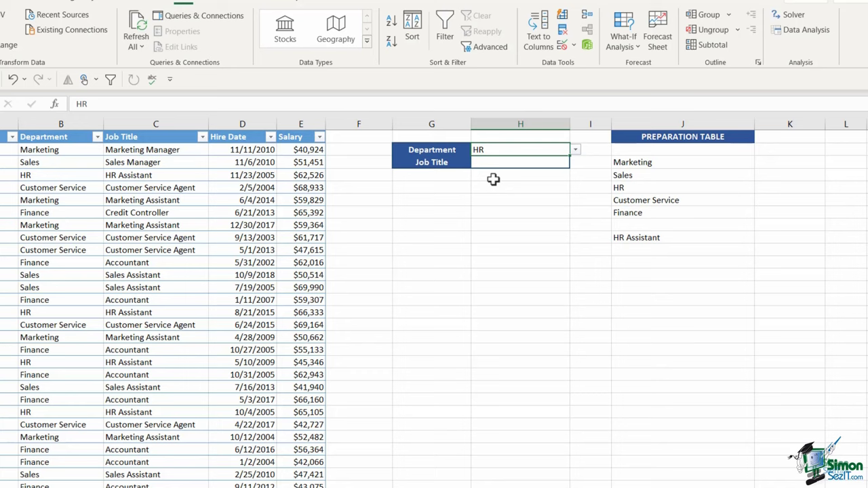
pyautogui.click(576, 149)
pyautogui.click(502, 187)
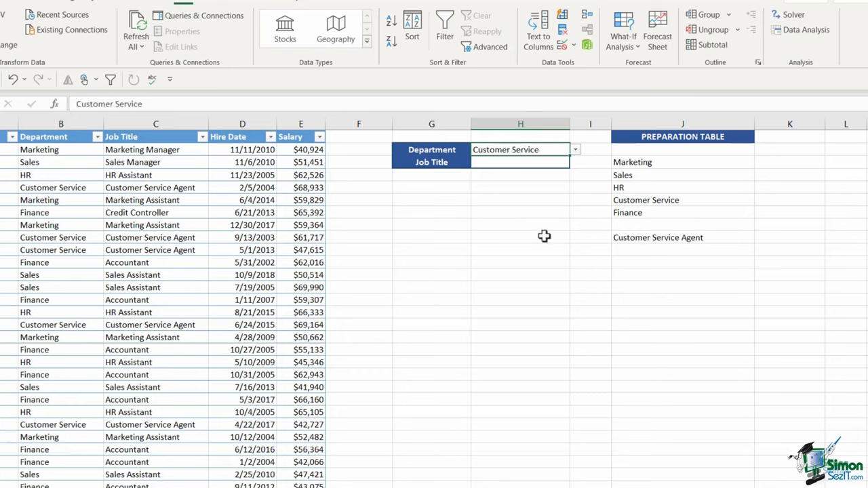
pyautogui.click(575, 149)
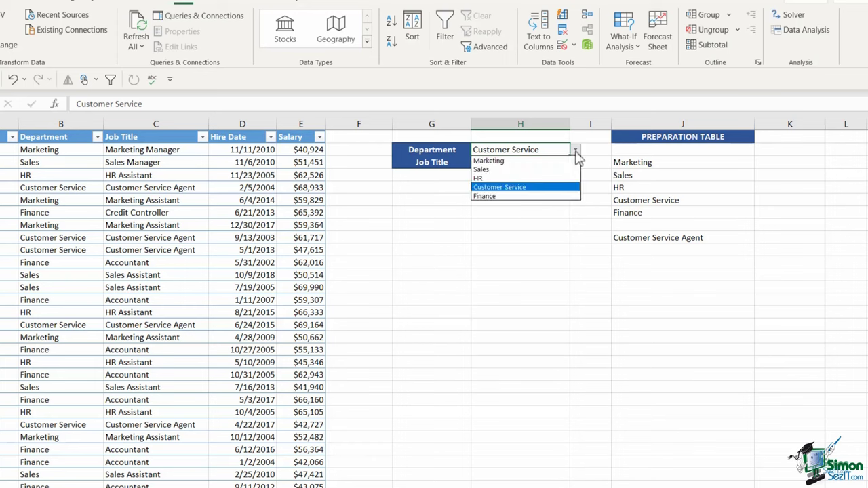
pyautogui.click(500, 184)
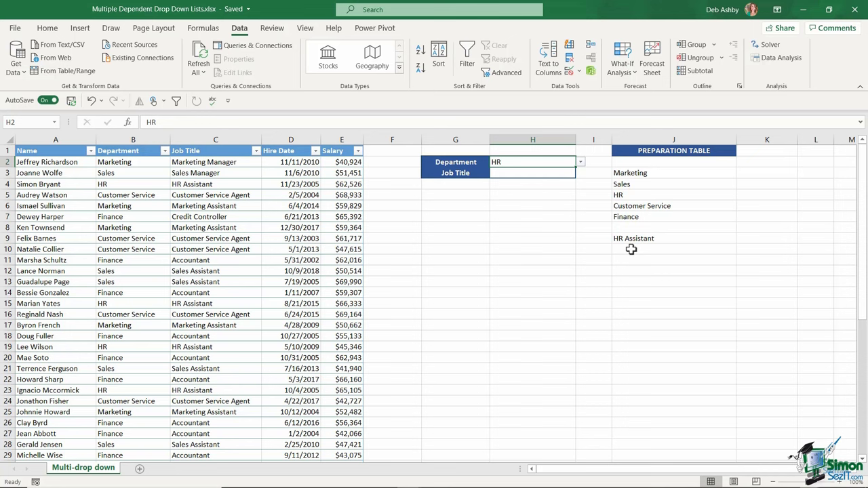
# - Change row 12's department in B12 to HR and job title in C12 to HR Manager
pyautogui.click(133, 271)
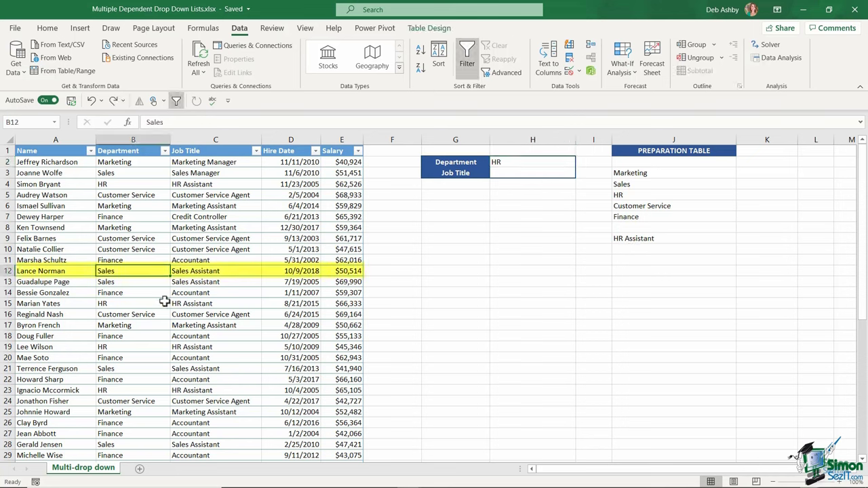
pyautogui.write('HR')
pyautogui.press('Tab')
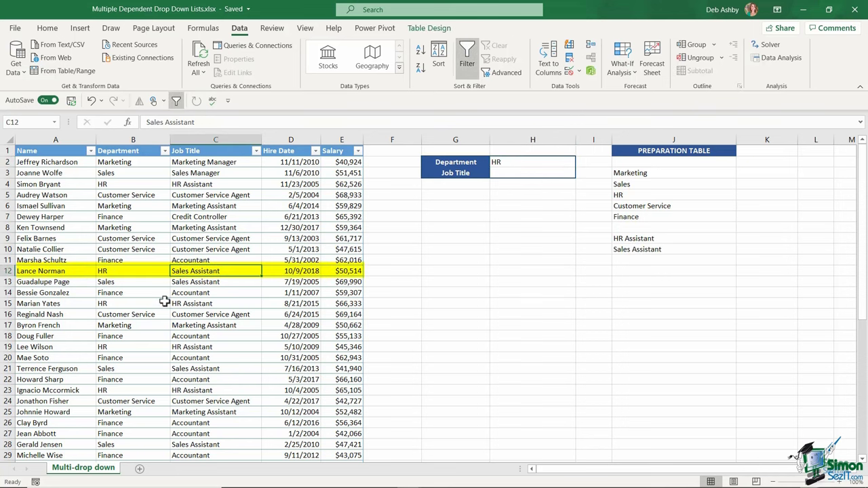
pyautogui.write('HR Manag')
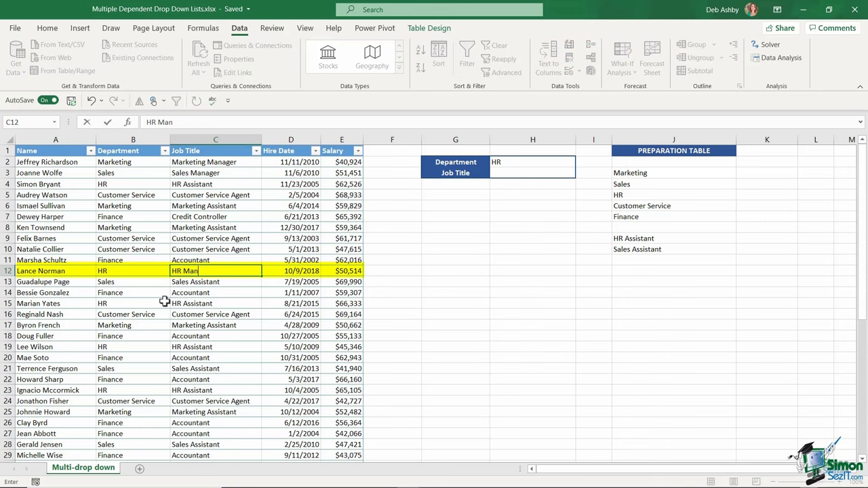
pyautogui.write('er')
pyautogui.press('Return')
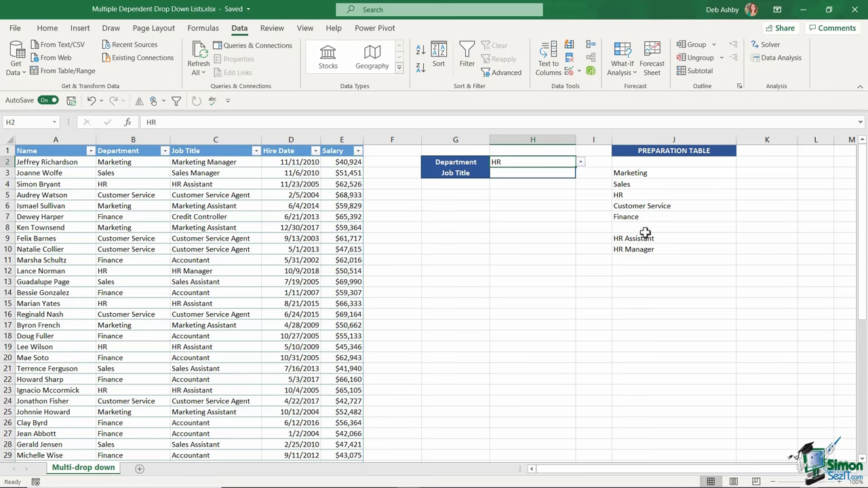
# - Give H3 a list validation sourced from the spilled range =$J$9# and open its job titles
pyautogui.click(532, 175)
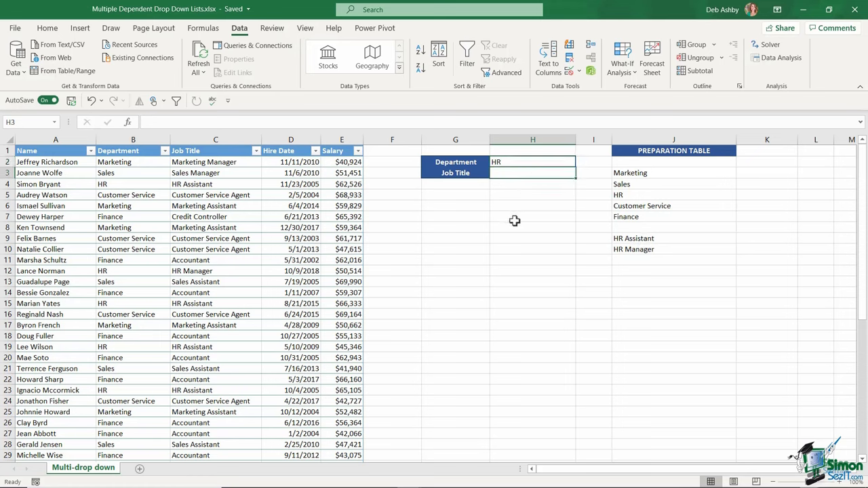
pyautogui.click(579, 72)
pyautogui.click(584, 91)
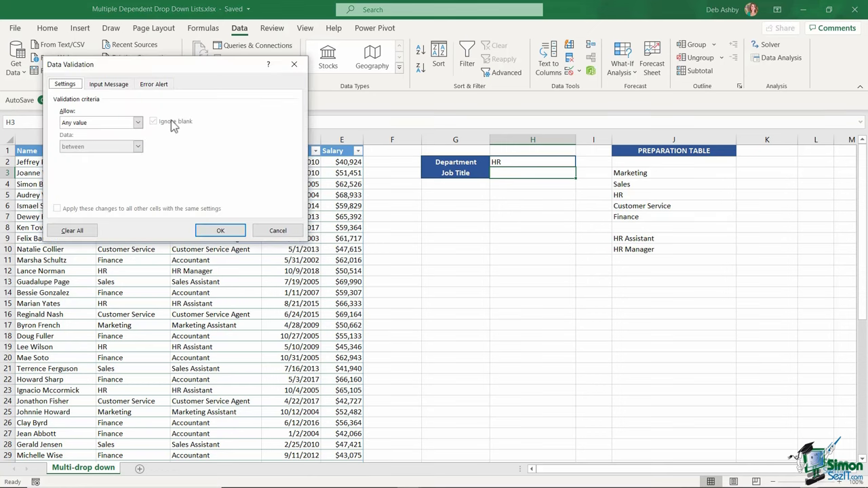
pyautogui.click(137, 122)
pyautogui.click(80, 157)
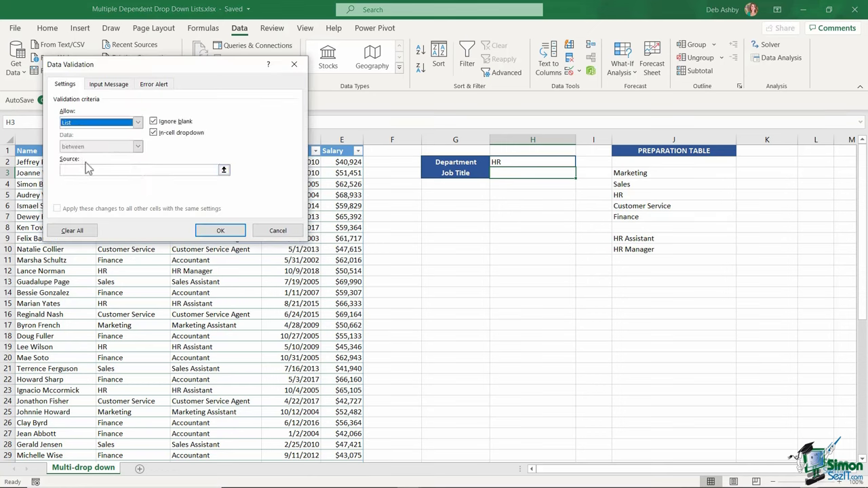
pyautogui.click(103, 171)
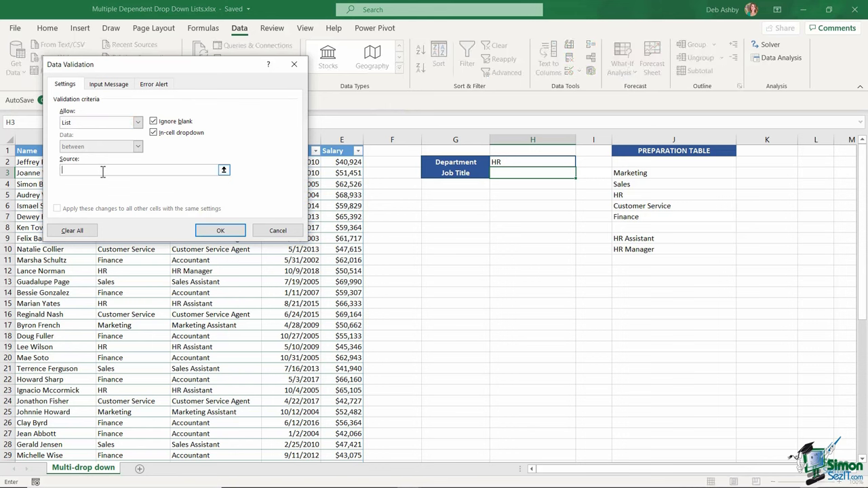
pyautogui.click(649, 239)
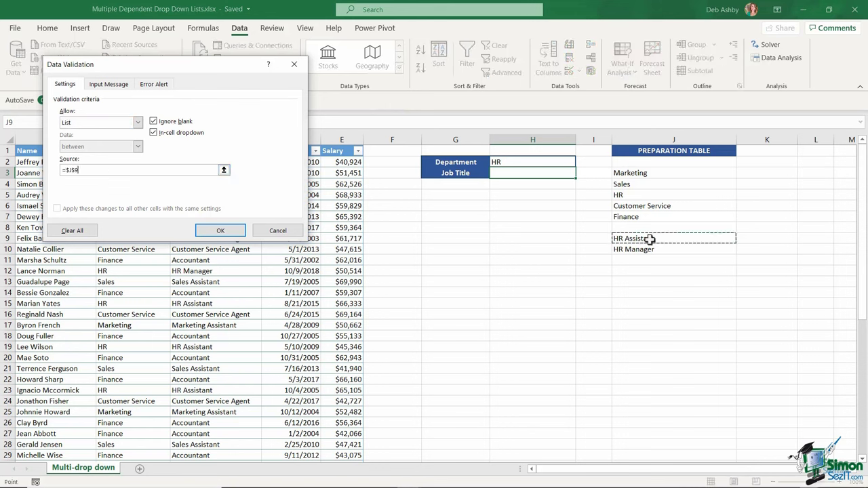
pyautogui.write('#')
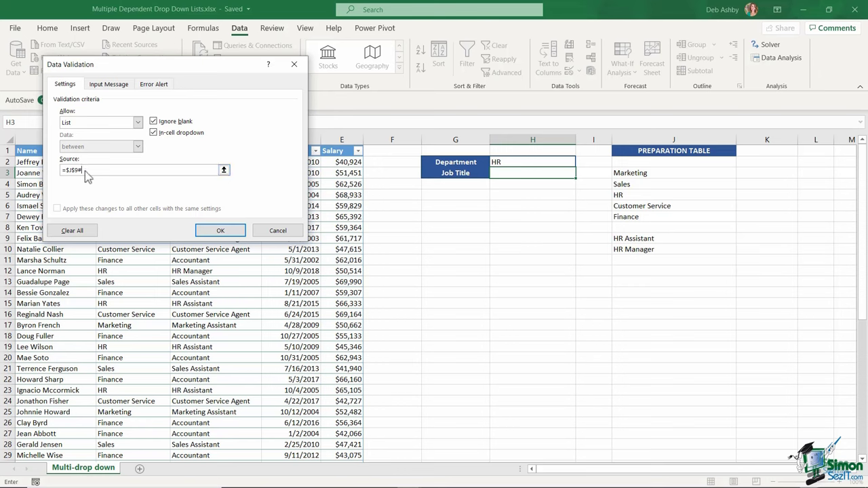
pyautogui.click(221, 231)
pyautogui.click(581, 174)
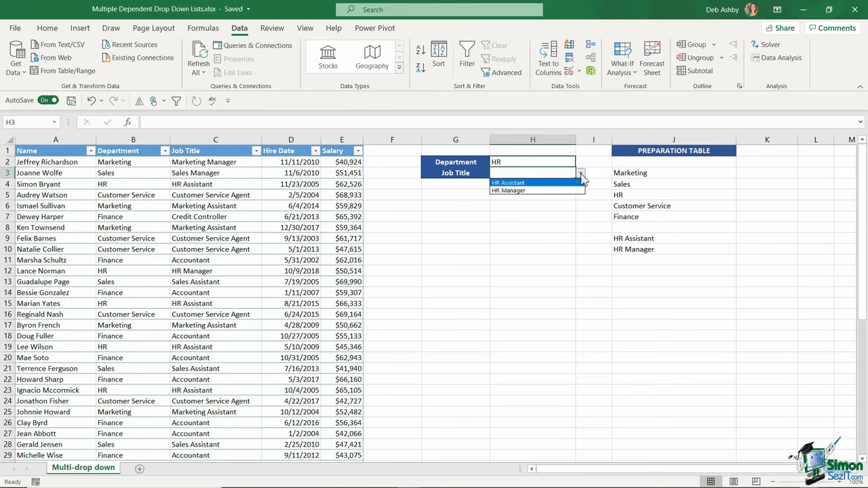
# - Switch Department H2 to Marketing and Job Title H3 to Marketing Assistant from the filtered list
pyautogui.click(517, 190)
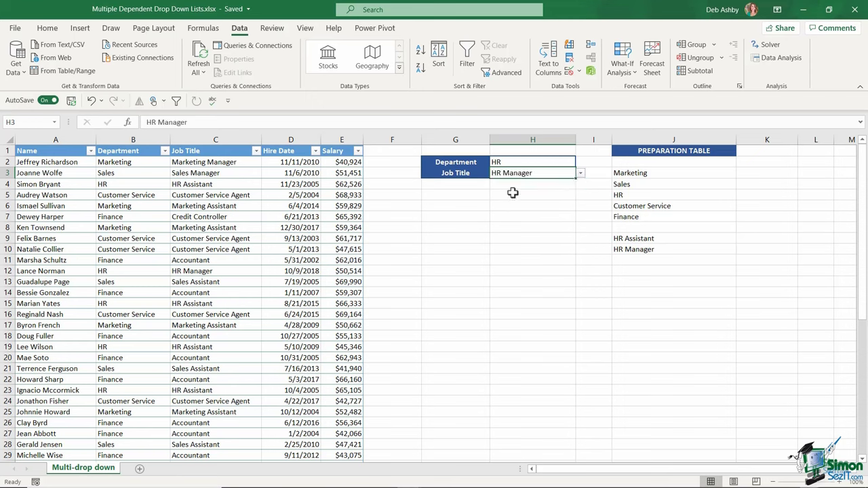
pyautogui.click(544, 162)
pyautogui.click(581, 164)
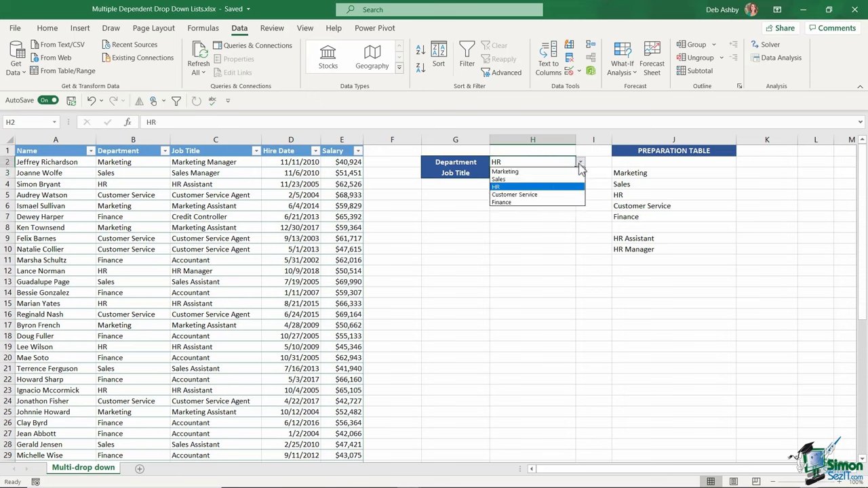
pyautogui.click(522, 172)
pyautogui.click(559, 173)
pyautogui.click(581, 175)
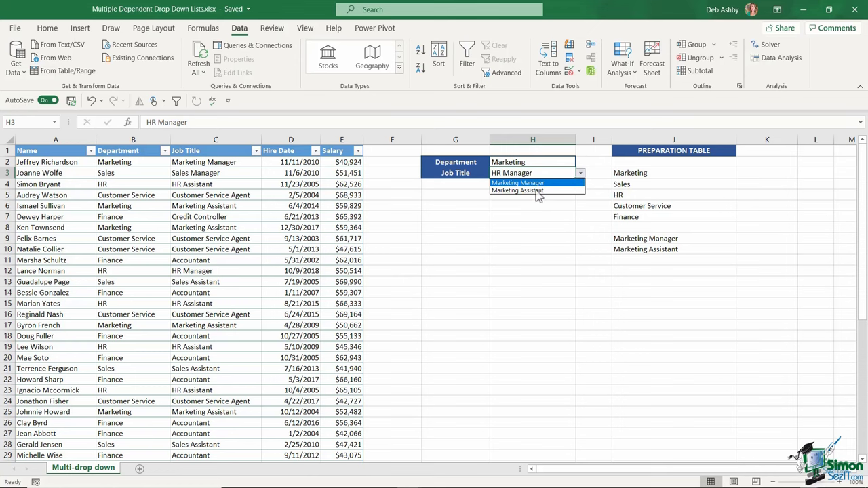
pyautogui.click(539, 192)
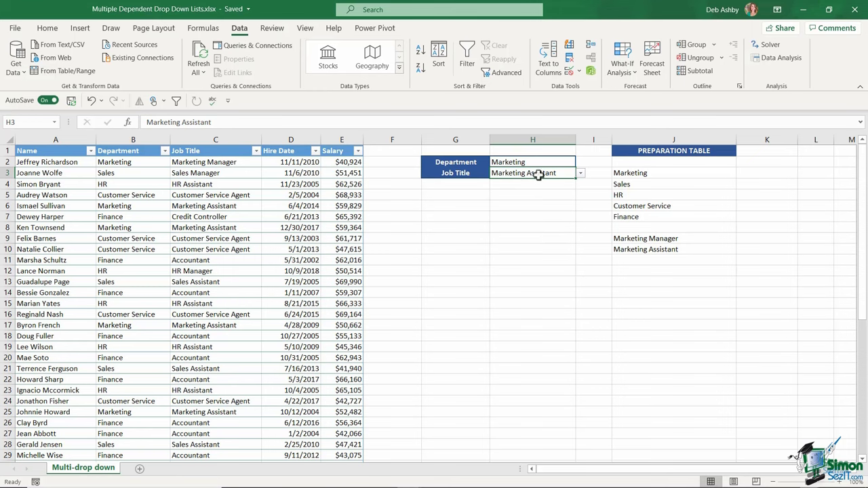
# - Add a 'Name' label in G4 with the Job Title label's blue header formatting
pyautogui.click(442, 183)
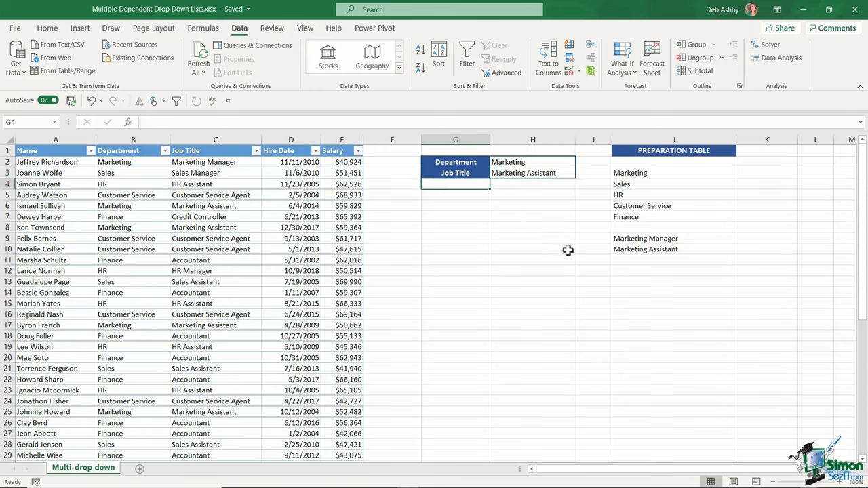
pyautogui.write('Name')
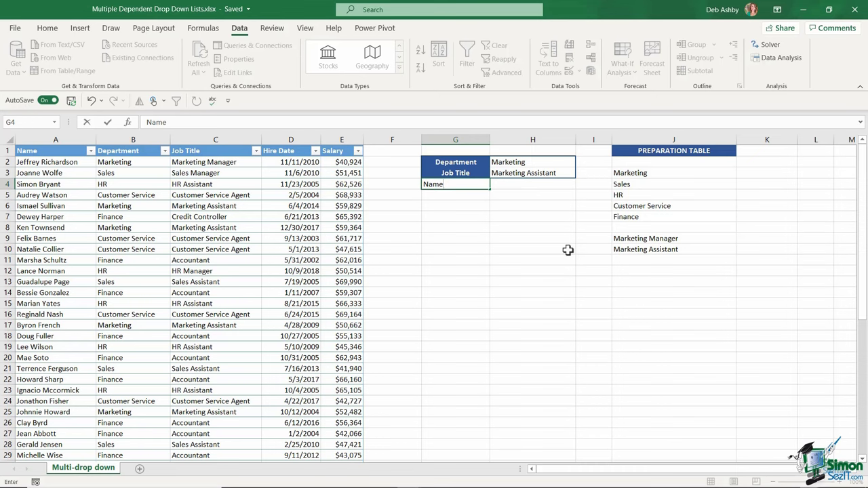
pyautogui.click(567, 251)
pyautogui.click(473, 174)
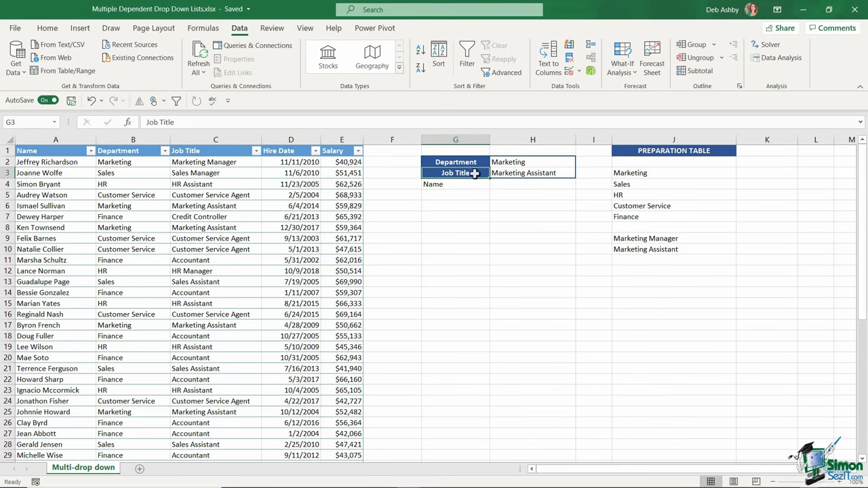
pyautogui.click(48, 28)
pyautogui.click(58, 72)
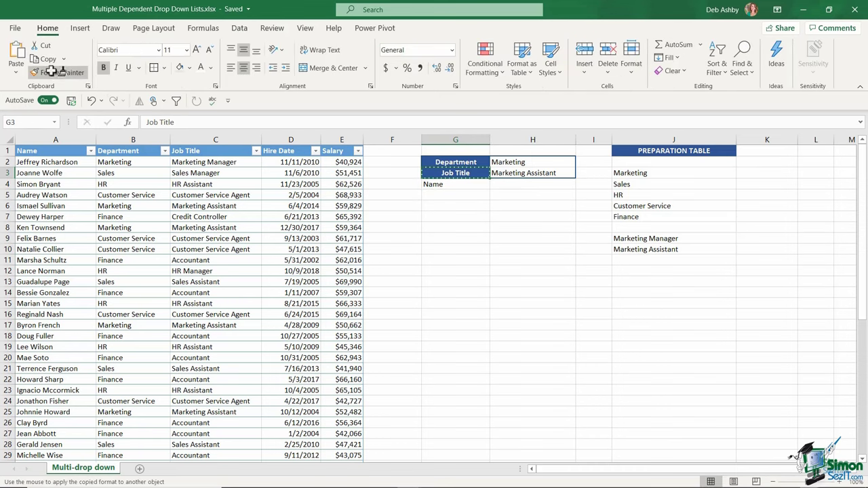
pyautogui.click(473, 184)
pyautogui.press('Right')
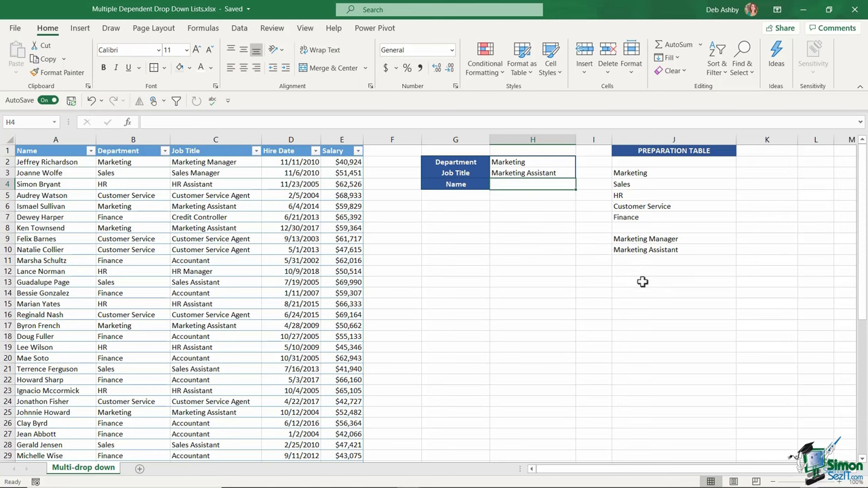
# - Check the preparation table in column J and select empty cell J13 below the job titles
pyautogui.click(642, 281)
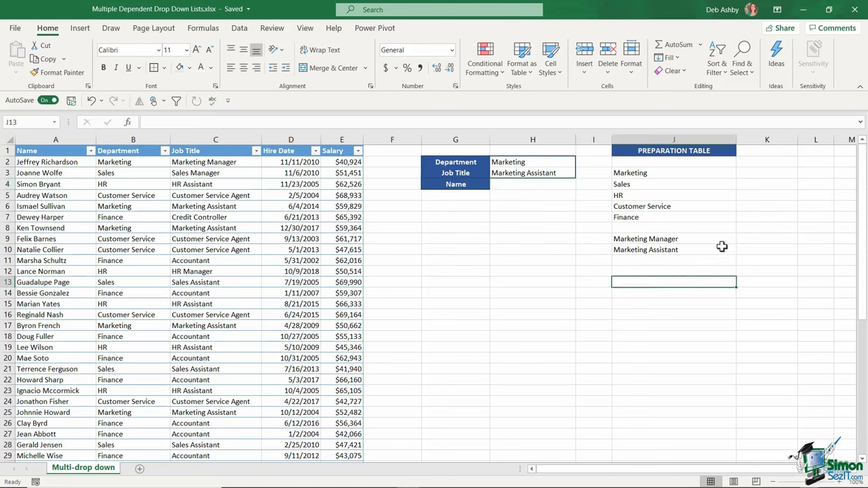
pyautogui.scroll(-2, 54, 195)
pyautogui.scroll(-7, 54, 195)
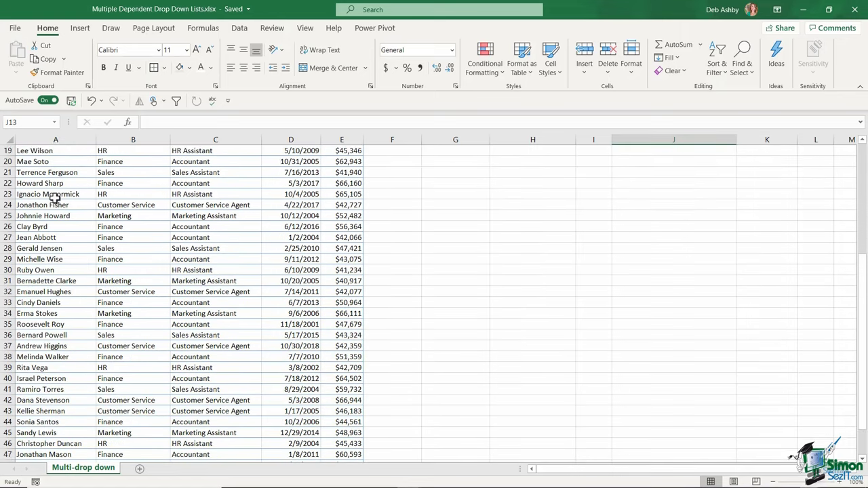
pyautogui.scroll(9, 54, 196)
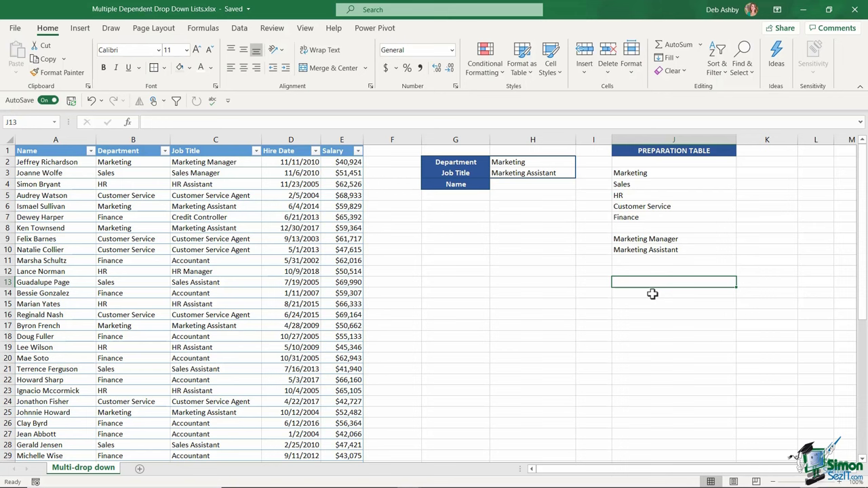
# - Enter =FILTER(Employee_Data[Name],Employee_Data[Job Title]=H3) in J13 to spill the matching names
pyautogui.write('=FILTER(')
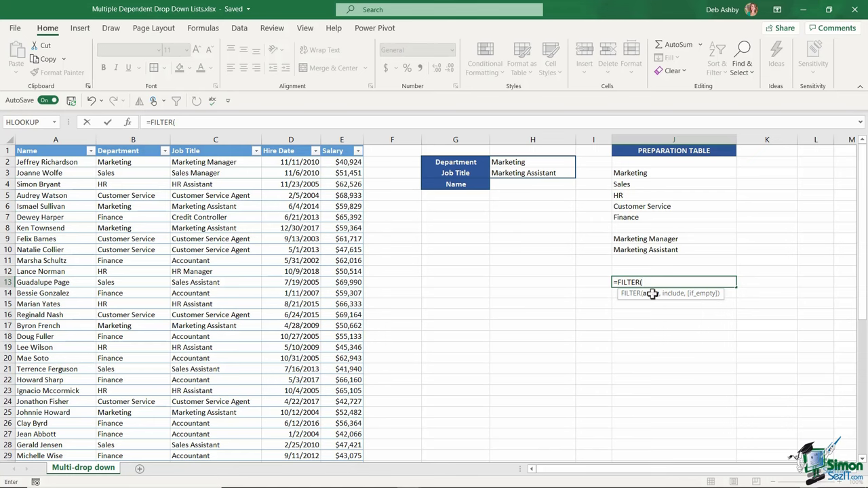
pyautogui.click(53, 147)
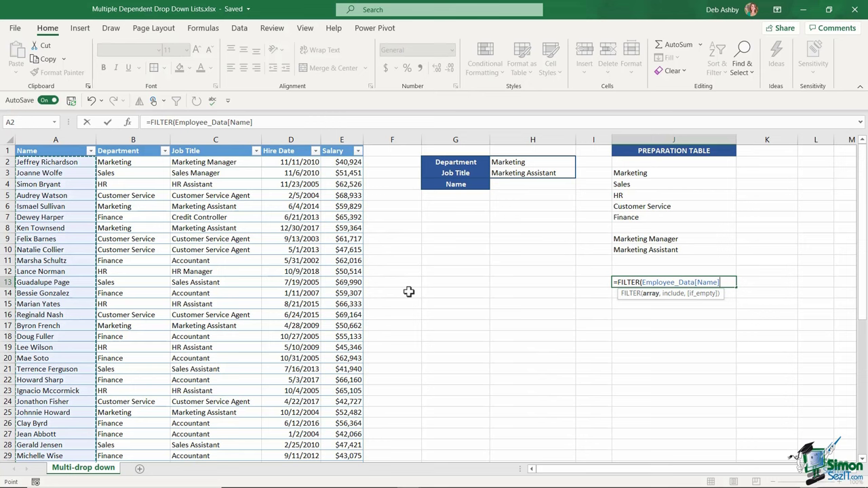
pyautogui.write(',')
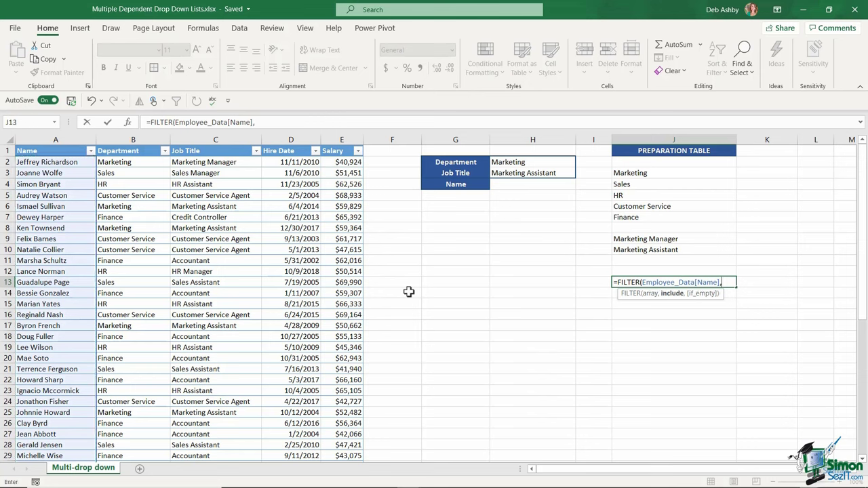
pyautogui.click(217, 144)
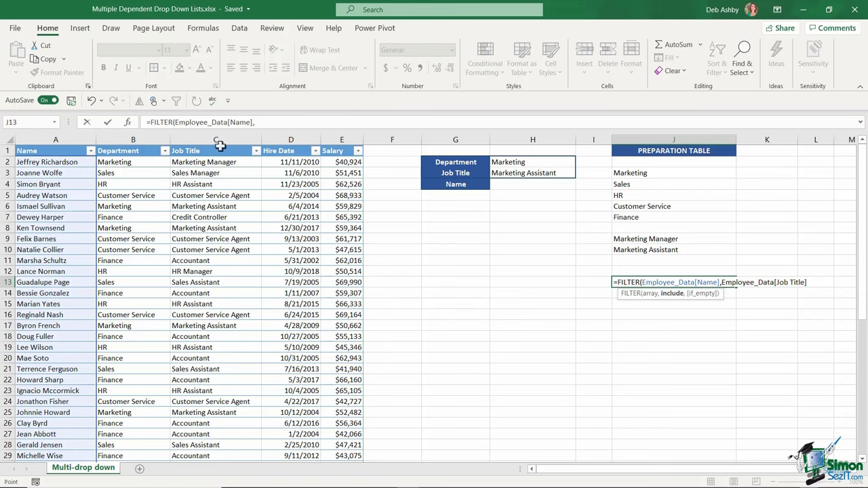
pyautogui.write('=')
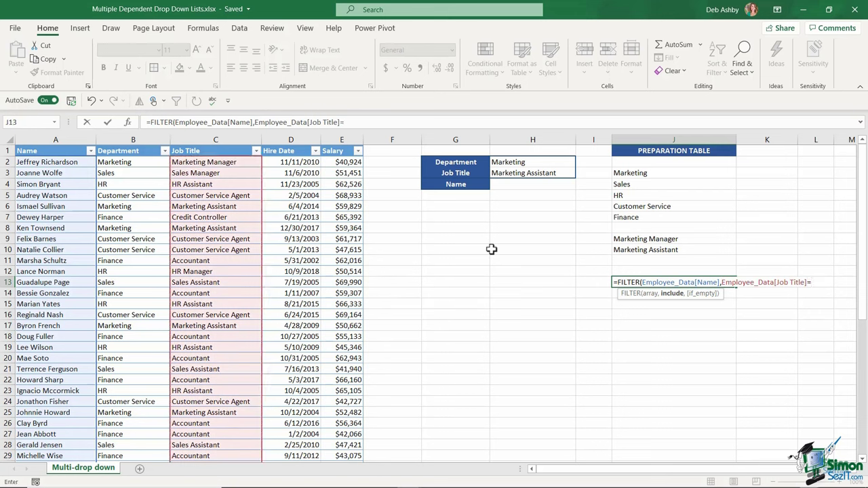
pyautogui.click(538, 174)
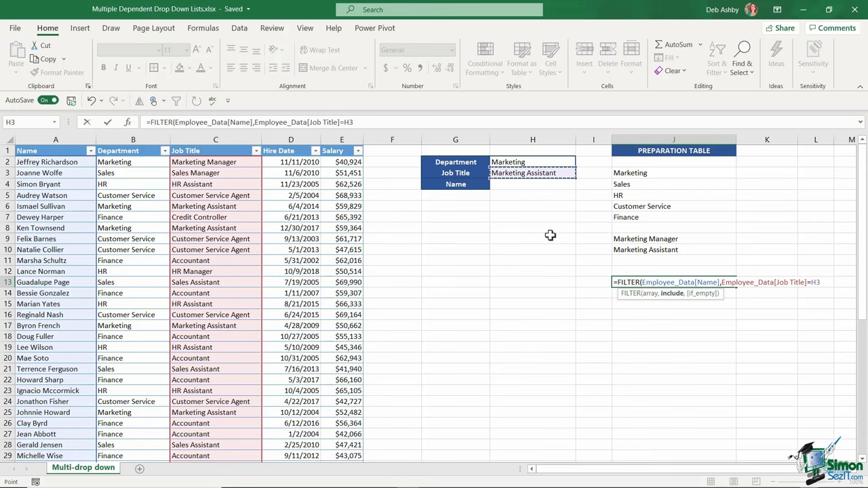
pyautogui.write(')')
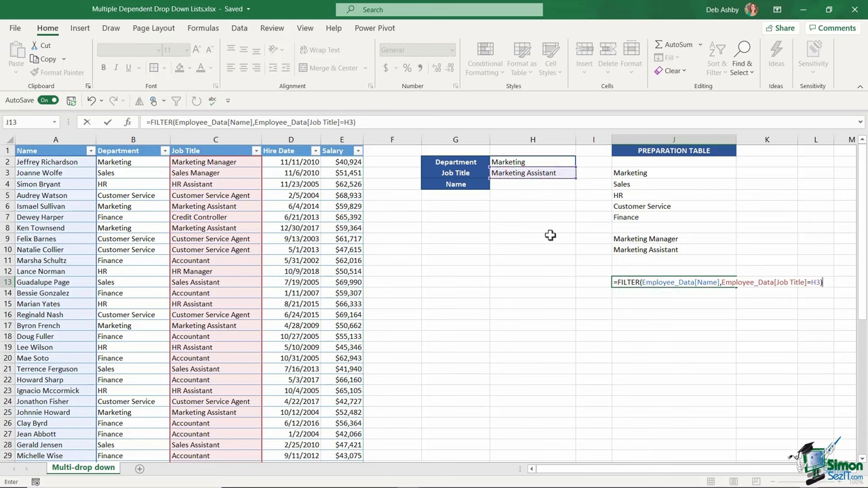
pyautogui.press('Return')
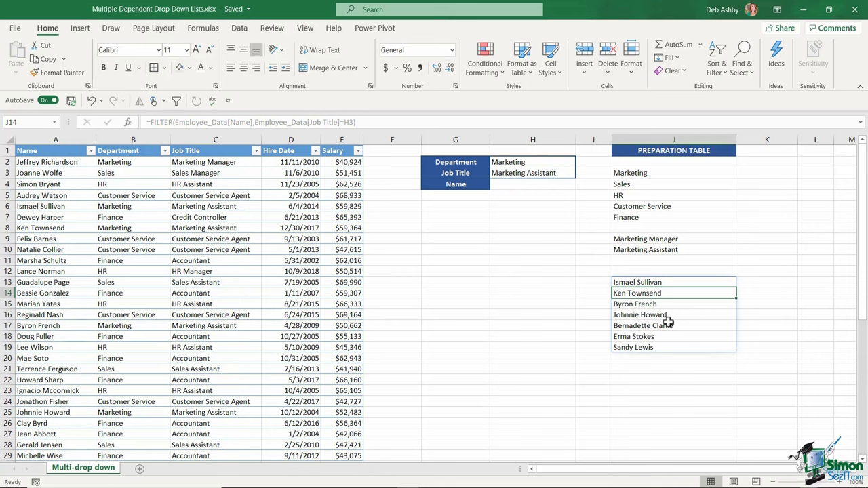
# - Set Department H2 to Sales and Job Title H3 to Sales Assistant, then select H4
pyautogui.click(564, 164)
pyautogui.click(580, 162)
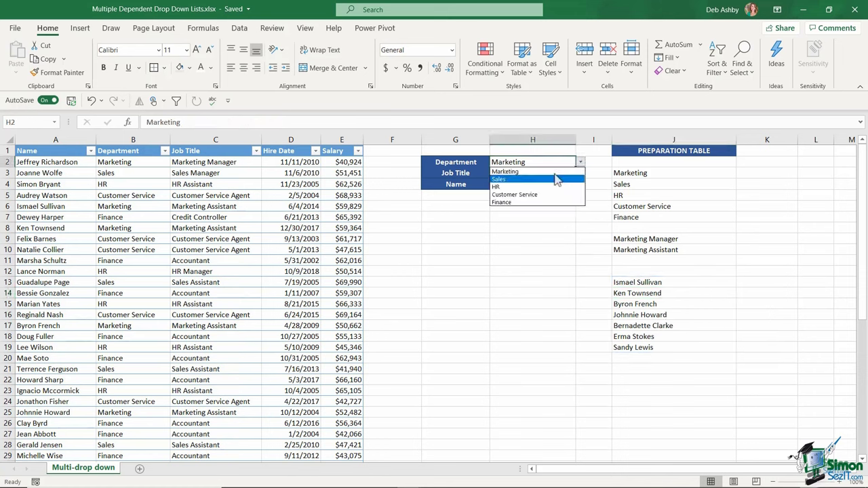
pyautogui.click(537, 180)
pyautogui.click(552, 172)
pyautogui.click(581, 173)
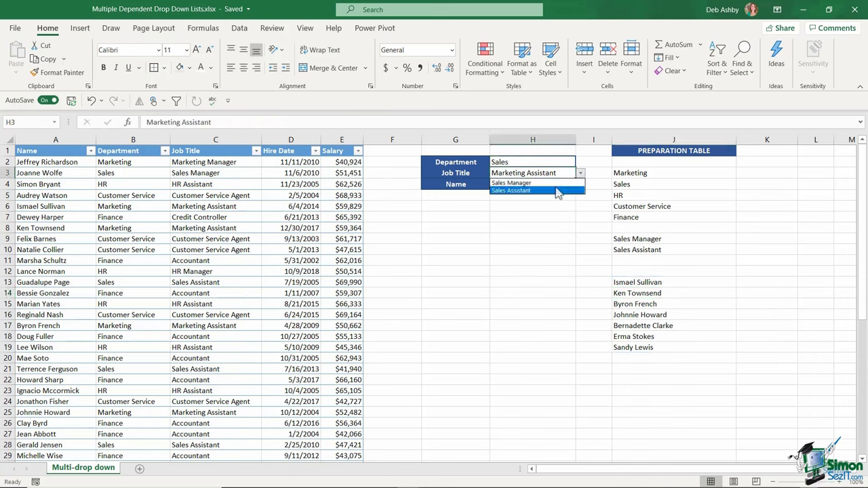
pyautogui.click(544, 191)
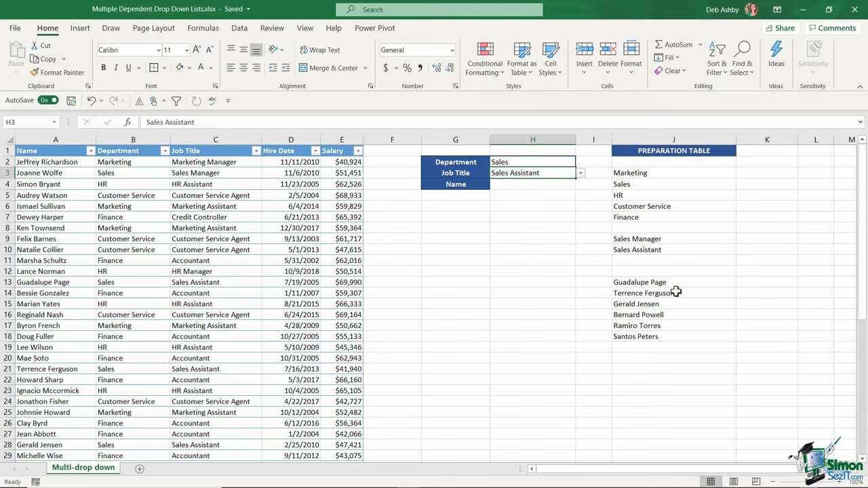
pyautogui.click(517, 186)
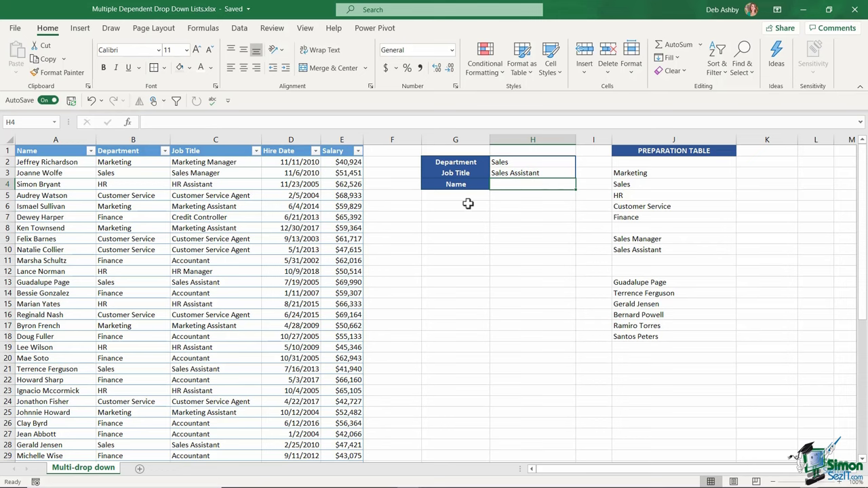
# - Give H4 a List data validation sourced from =$J$13# and pick a Sales Assistant employee
pyautogui.click(239, 27)
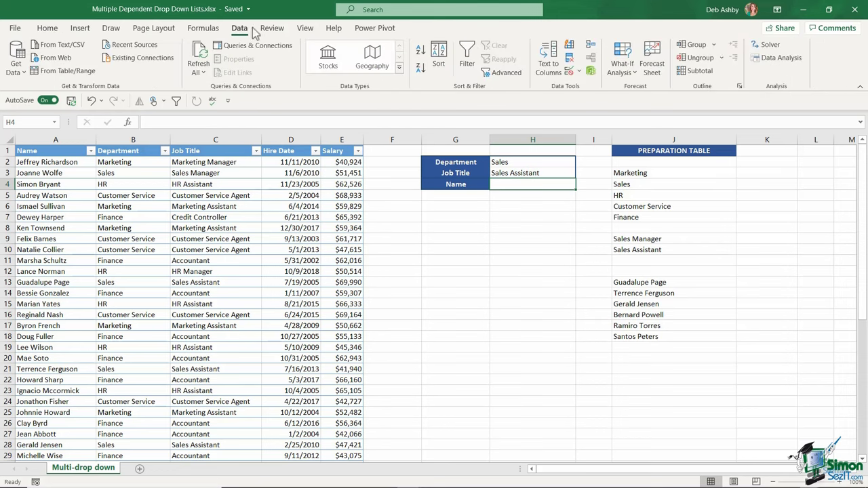
pyautogui.click(580, 72)
pyautogui.click(576, 84)
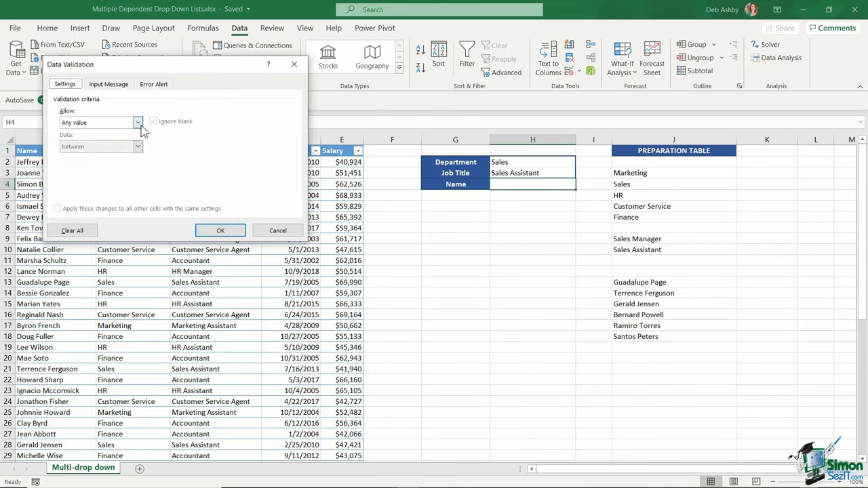
pyautogui.click(138, 123)
pyautogui.click(95, 158)
pyautogui.click(184, 171)
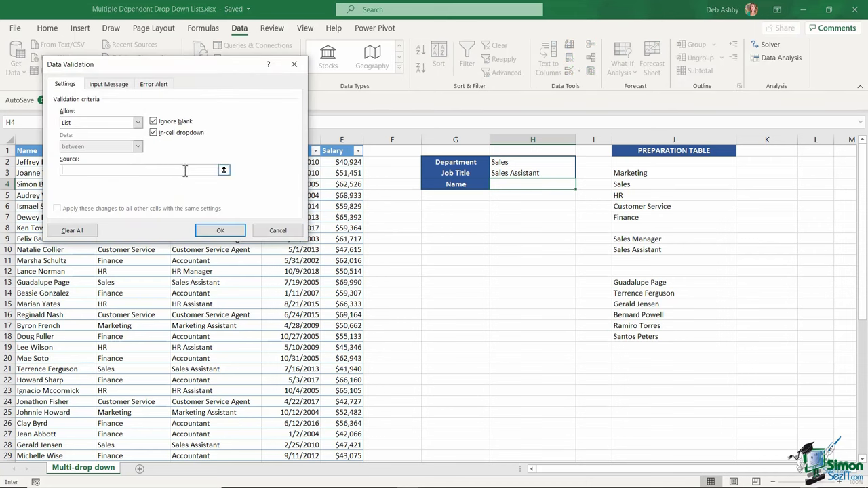
pyautogui.click(670, 284)
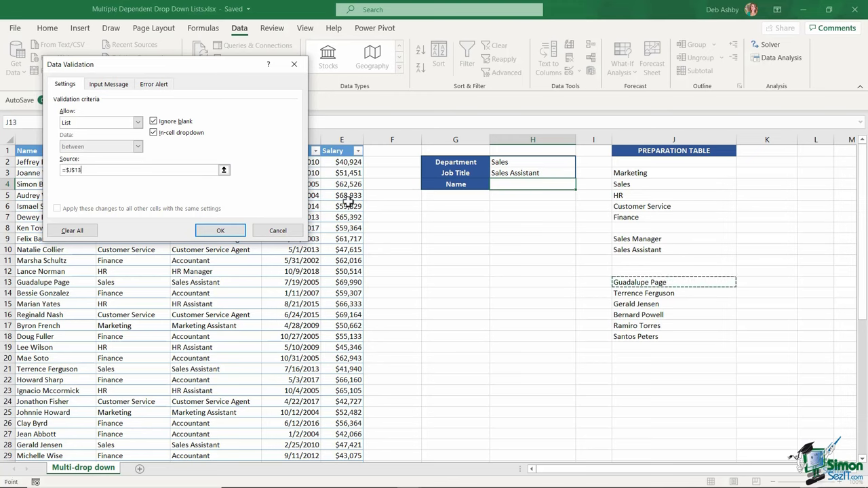
pyautogui.write('#')
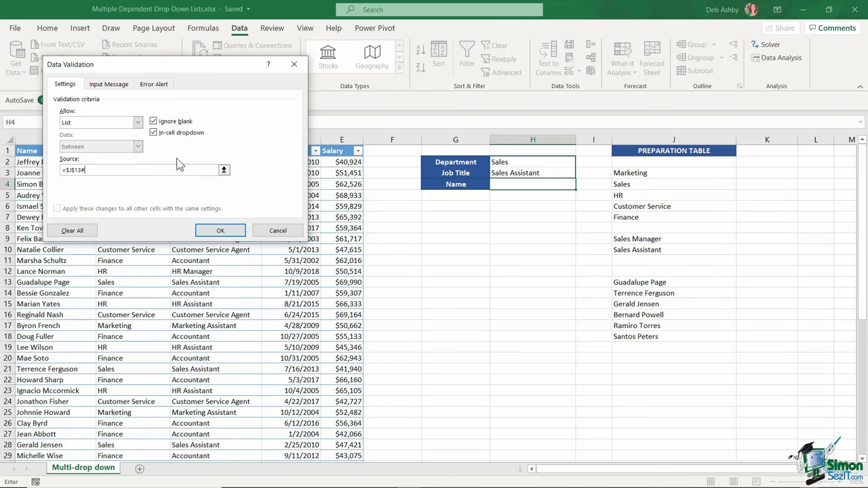
pyautogui.click(221, 231)
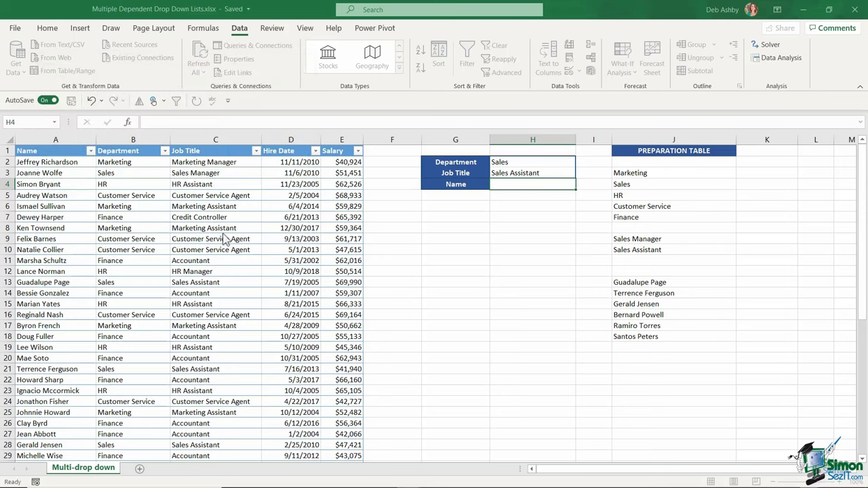
pyautogui.click(581, 185)
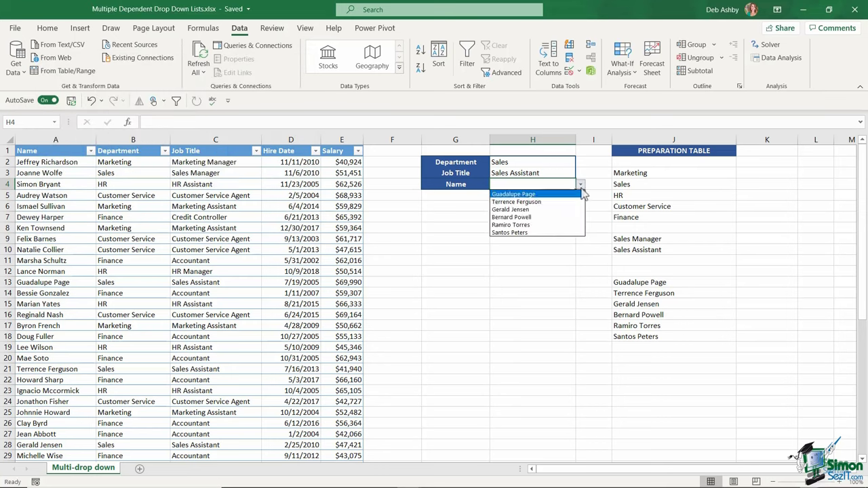
pyautogui.click(535, 218)
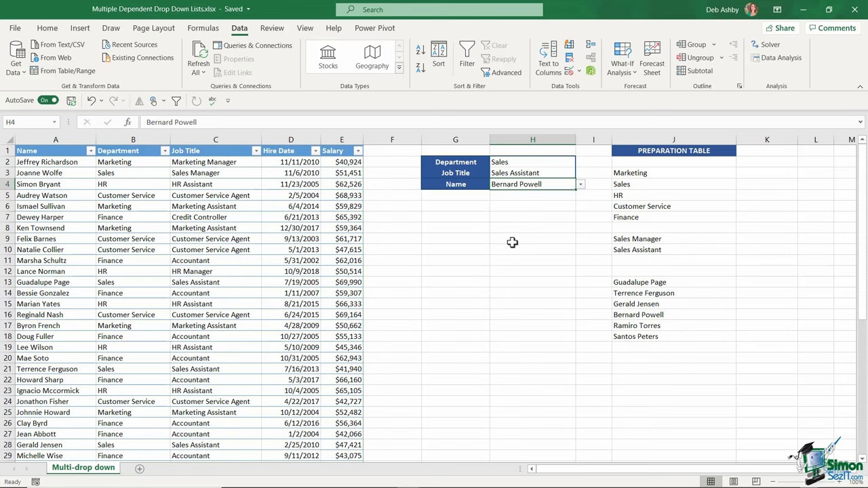
# - Hide column J containing the preparation table
pyautogui.click(635, 140)
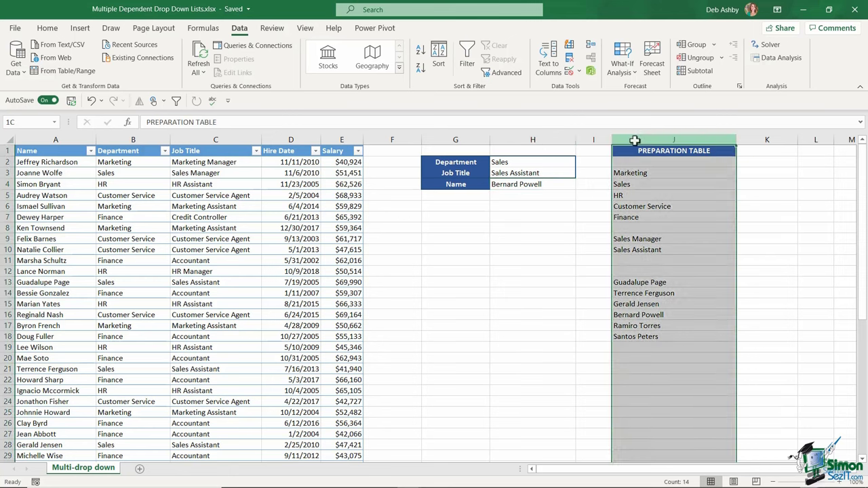
pyautogui.rightClick(635, 140)
pyautogui.click(663, 319)
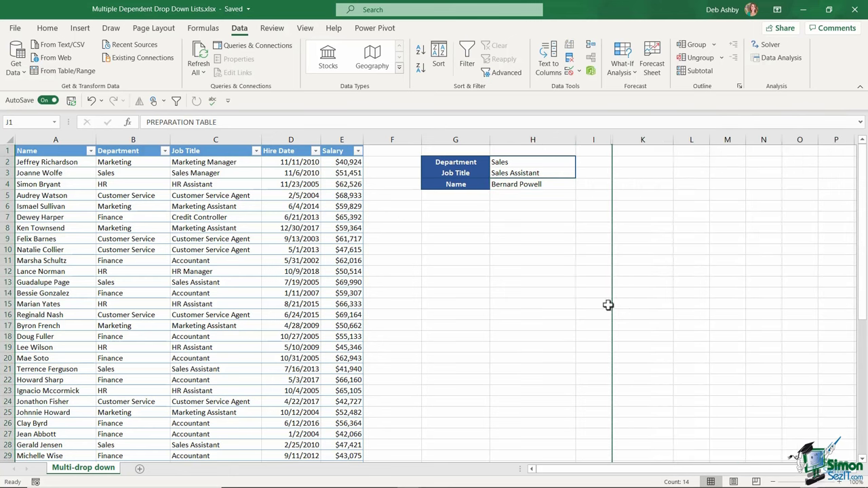
pyautogui.click(517, 278)
pyautogui.click(736, 319)
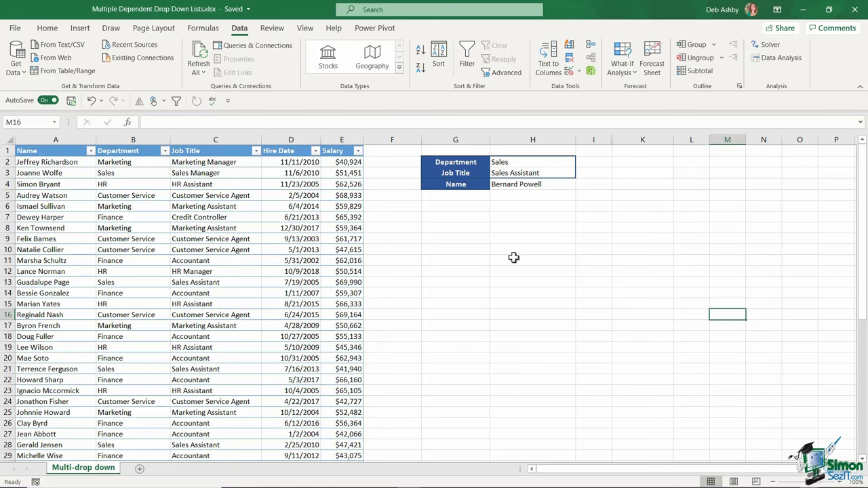
# - Add a 'Salary' label in G8 styled like the Job Title selector row
pyautogui.click(435, 229)
pyautogui.write('Salary')
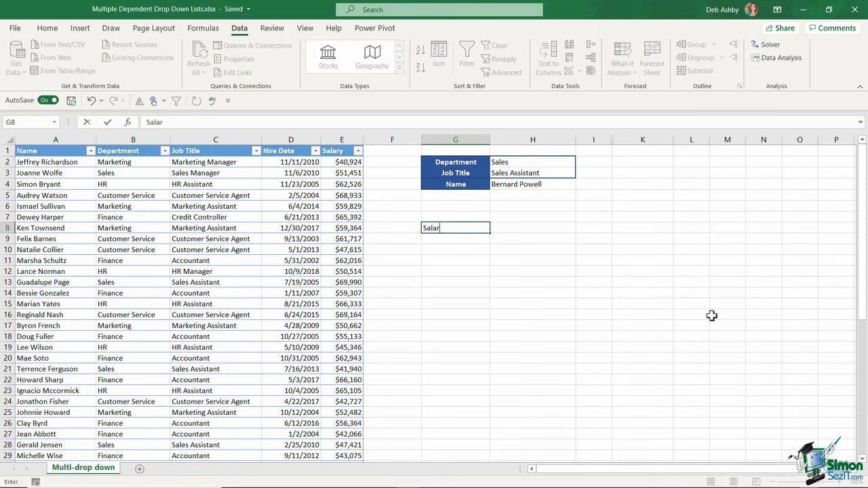
pyautogui.click(516, 310)
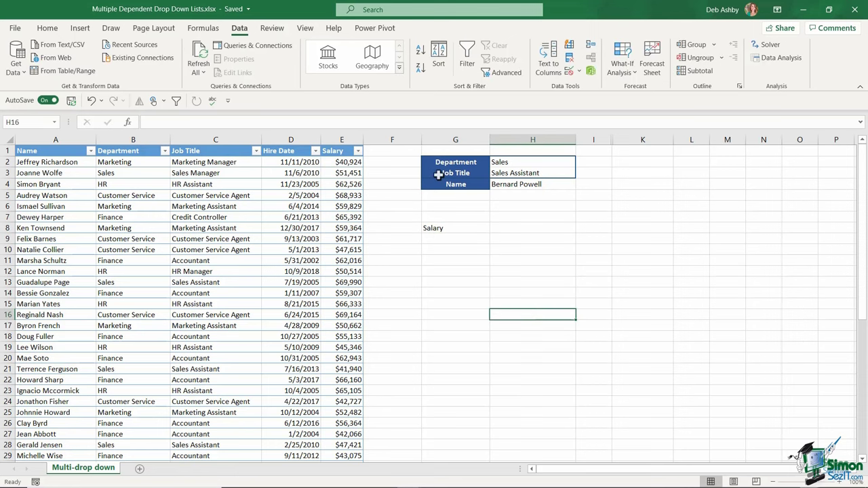
pyautogui.moveTo(434, 172); pyautogui.dragTo(545, 173)
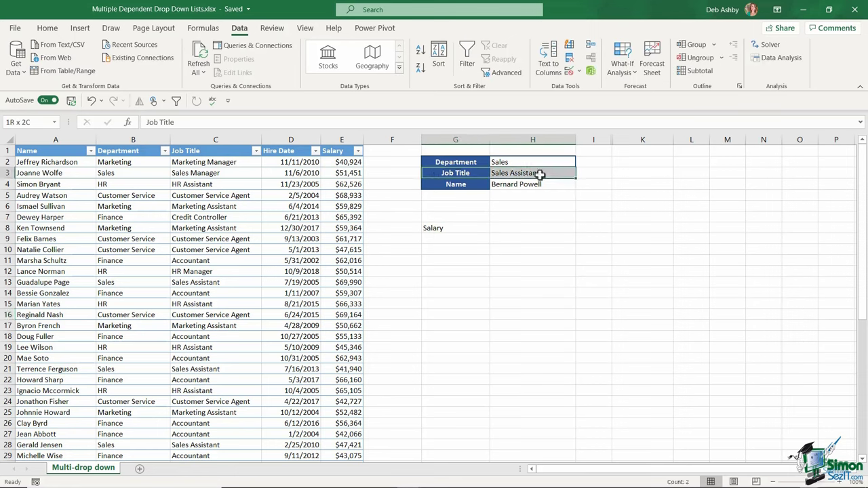
pyautogui.click(47, 28)
pyautogui.click(59, 71)
pyautogui.moveTo(434, 229); pyautogui.dragTo(525, 228)
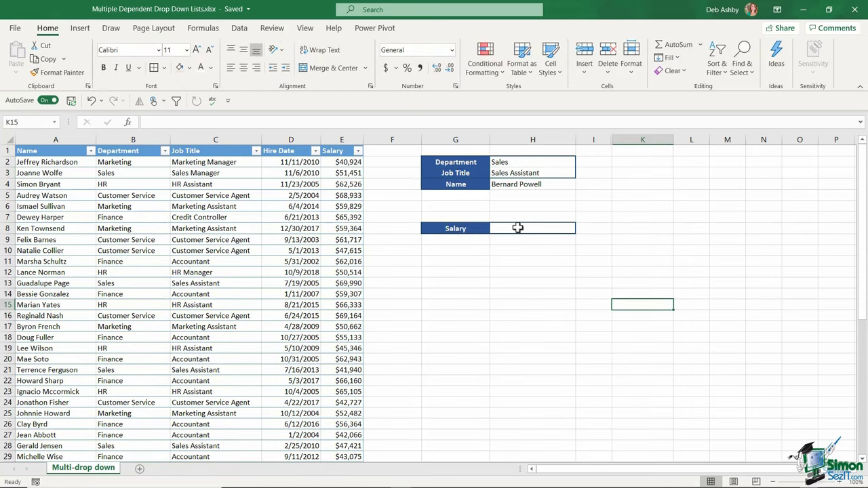
# - Enter =VLOOKUP(H4,Employee_Data,5,FALSE) in H8 to return the salary 43324
pyautogui.click(520, 228)
pyautogui.write('=')
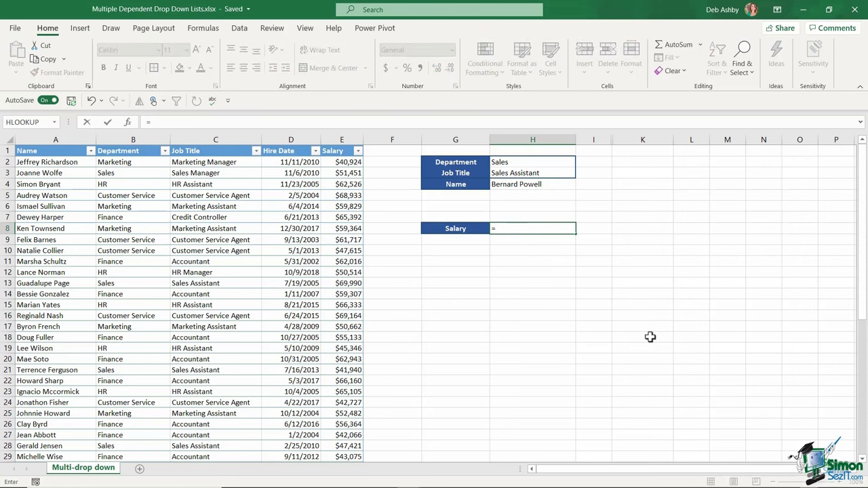
pyautogui.write('VLOOKUP(')
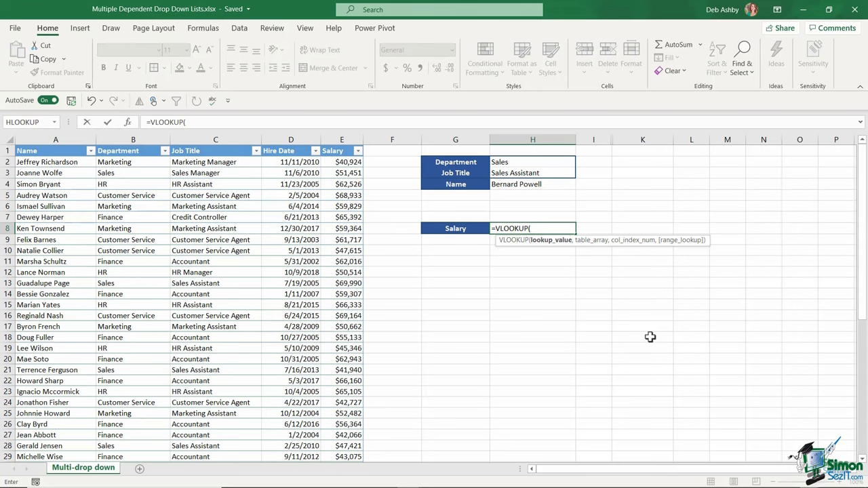
pyautogui.click(530, 187)
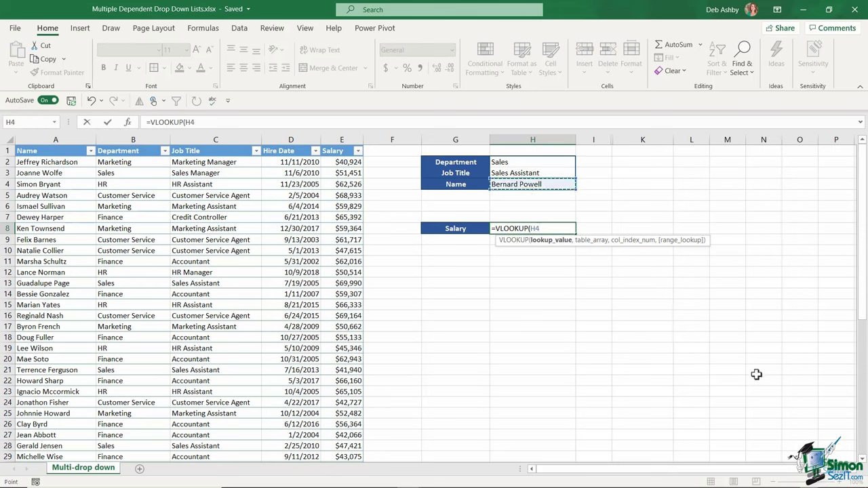
pyautogui.write(',')
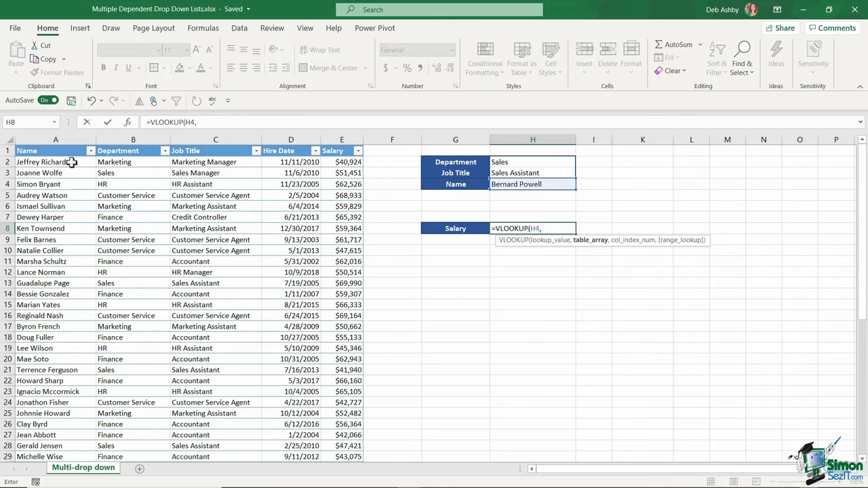
pyautogui.moveTo(64, 145); pyautogui.dragTo(355, 147)
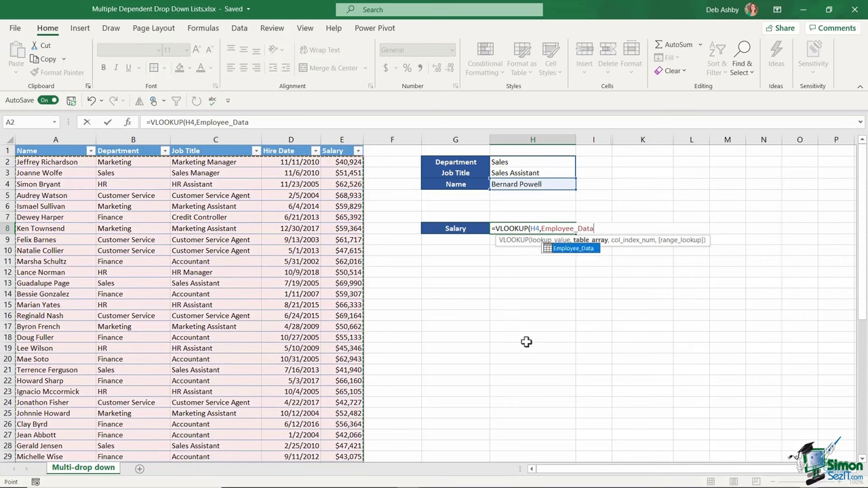
pyautogui.write(',5')
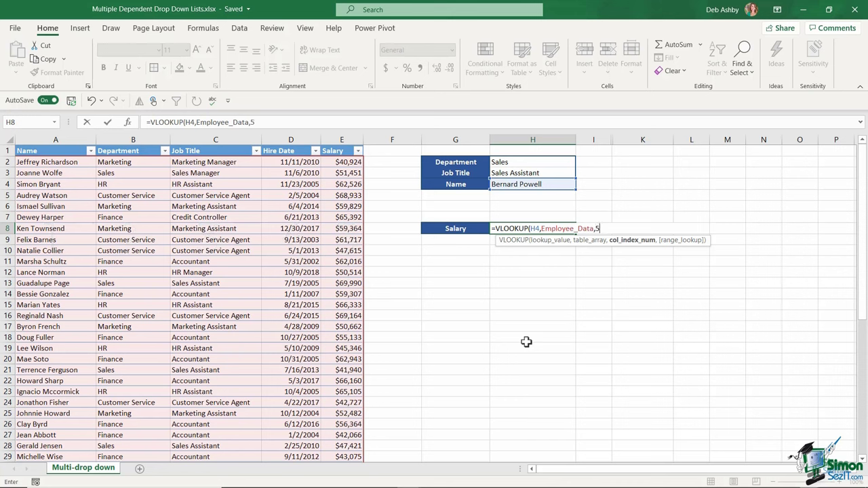
pyautogui.write(',')
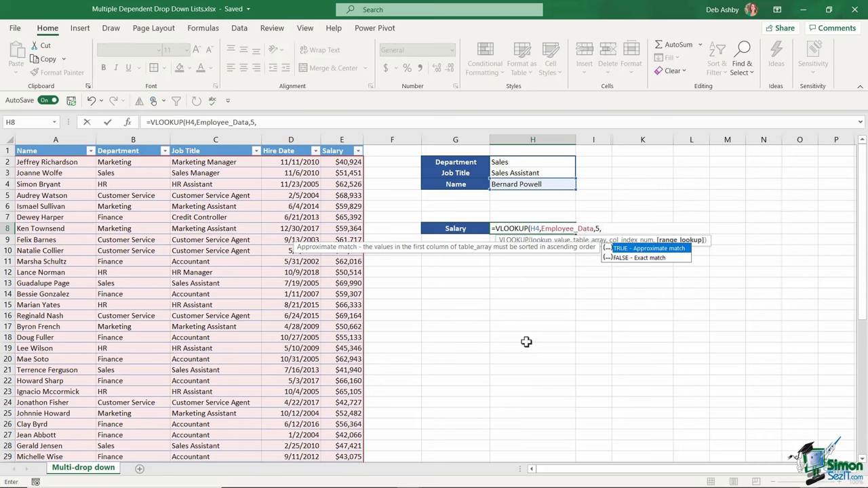
pyautogui.write('FA')
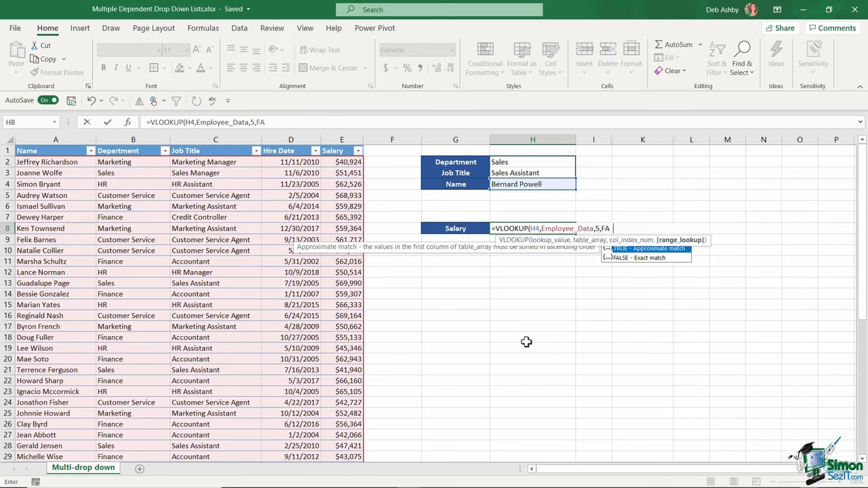
pyautogui.write('LSE)')
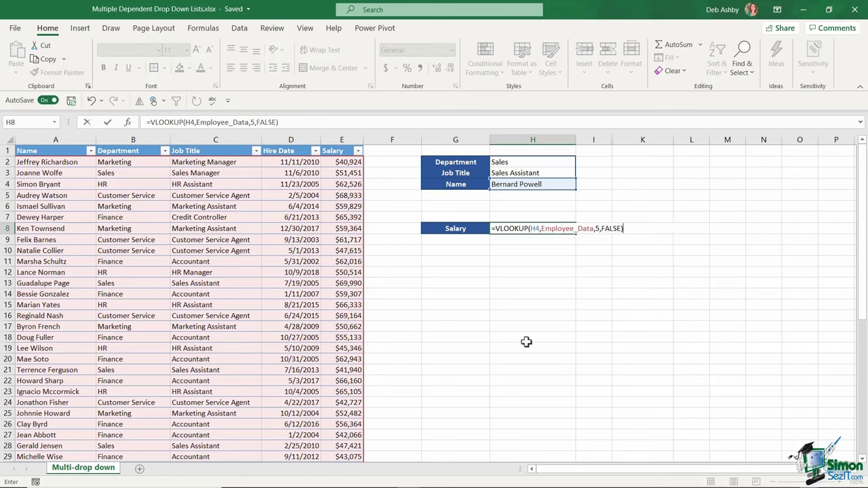
pyautogui.press('Return')
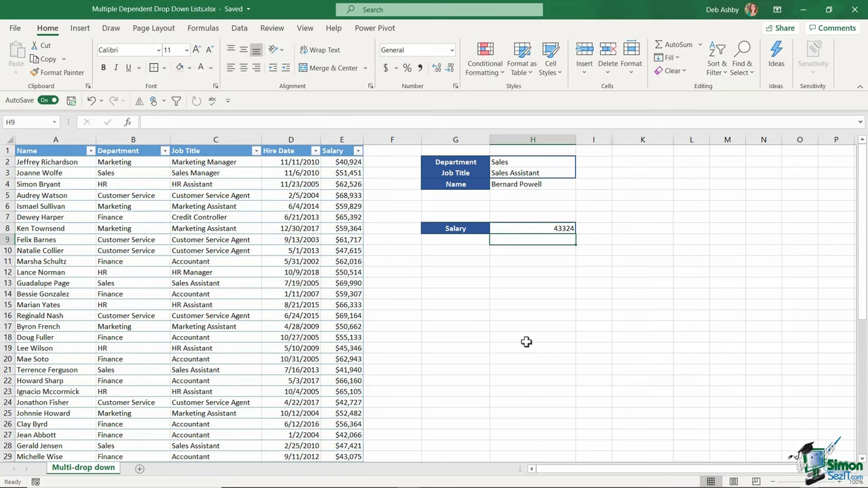
# - Format H8 as Currency with no decimal places, showing $43,324
pyautogui.click(536, 229)
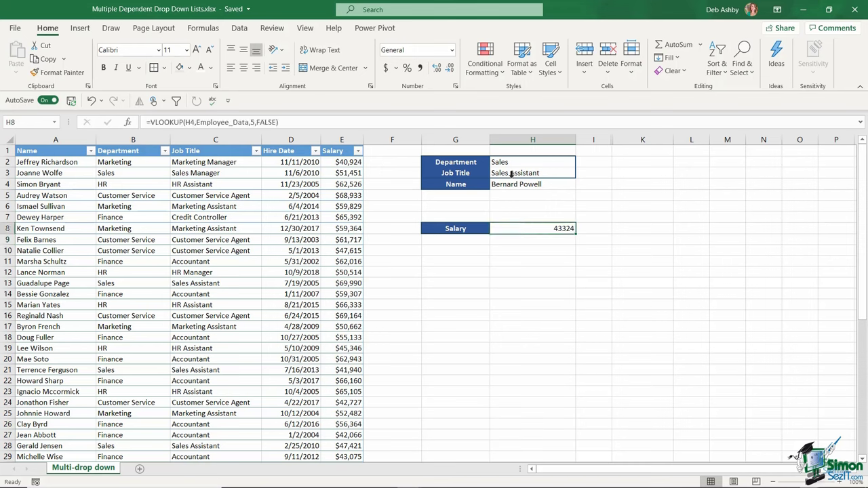
pyautogui.click(452, 50)
pyautogui.click(432, 120)
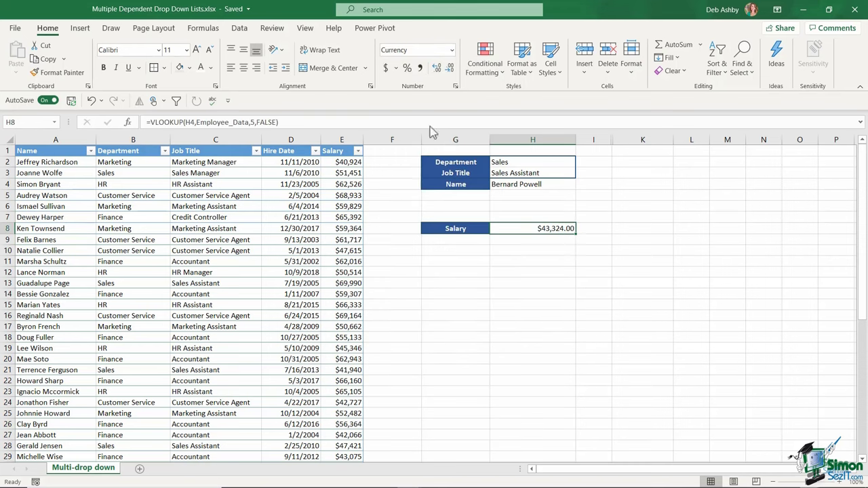
pyautogui.click(449, 68)
pyautogui.click(449, 68)
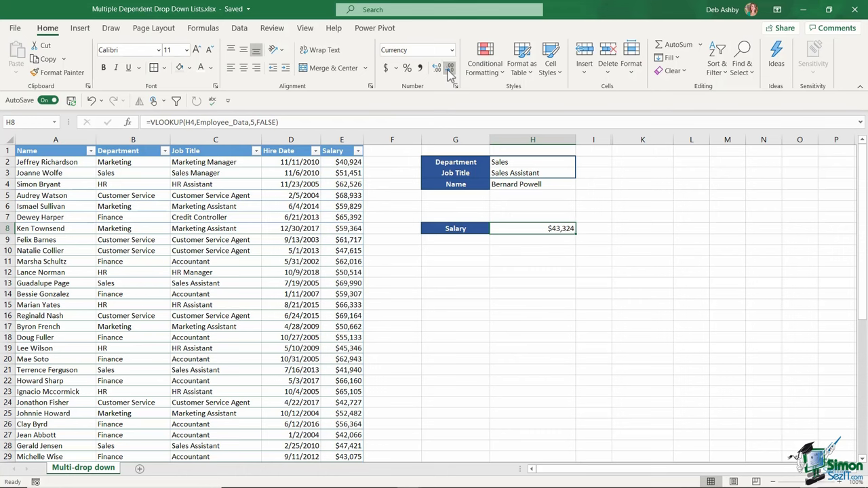
# - Search the table for the chosen employee and confirm row 36's salary matches H8
pyautogui.click(146, 251)
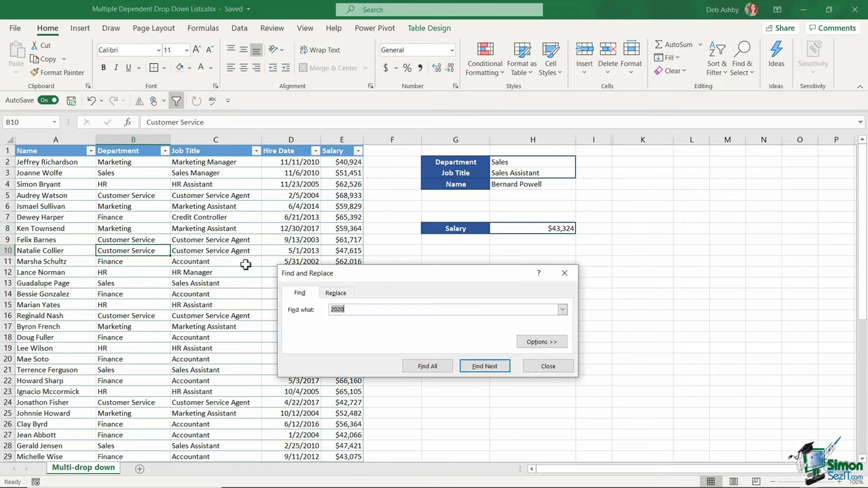
pyautogui.write('Bernard')
pyautogui.press('Return')
pyautogui.press('Escape')
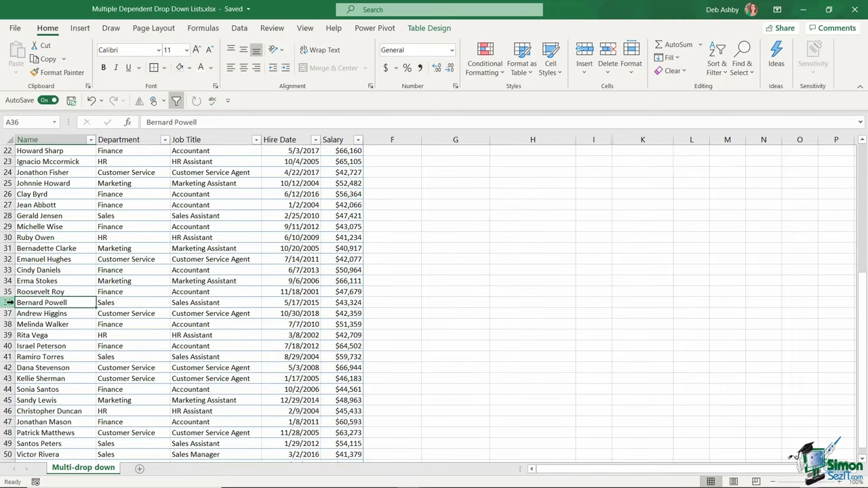
pyautogui.click(9, 303)
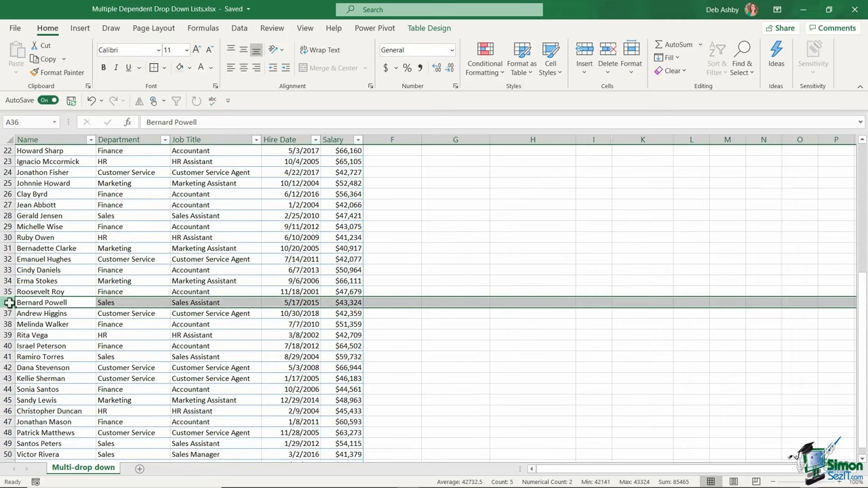
pyautogui.click(353, 306)
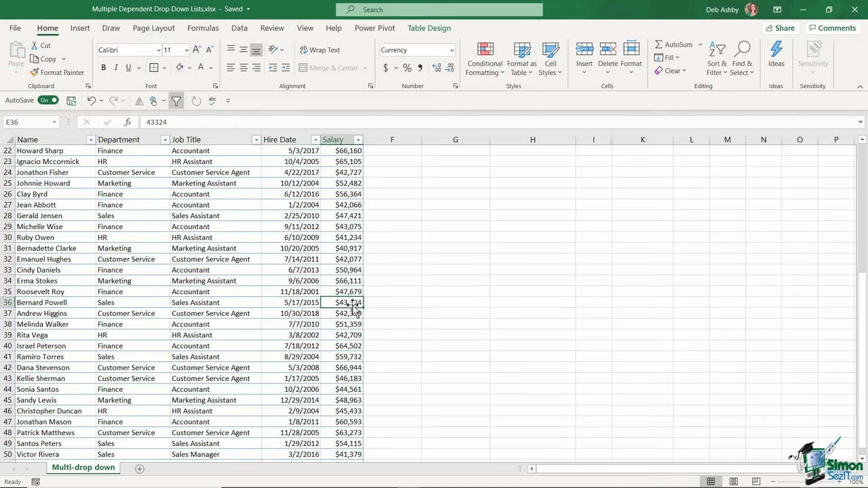
pyautogui.scroll(7, 352, 307)
pyautogui.click(523, 271)
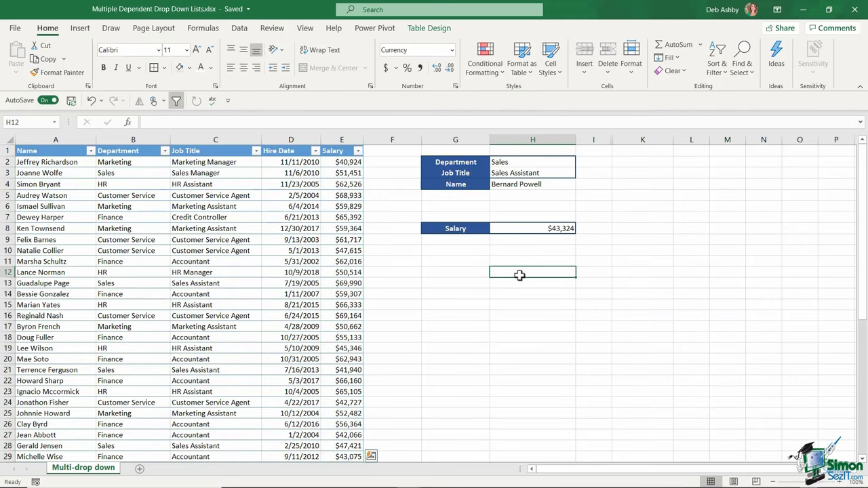
pyautogui.click(546, 234)
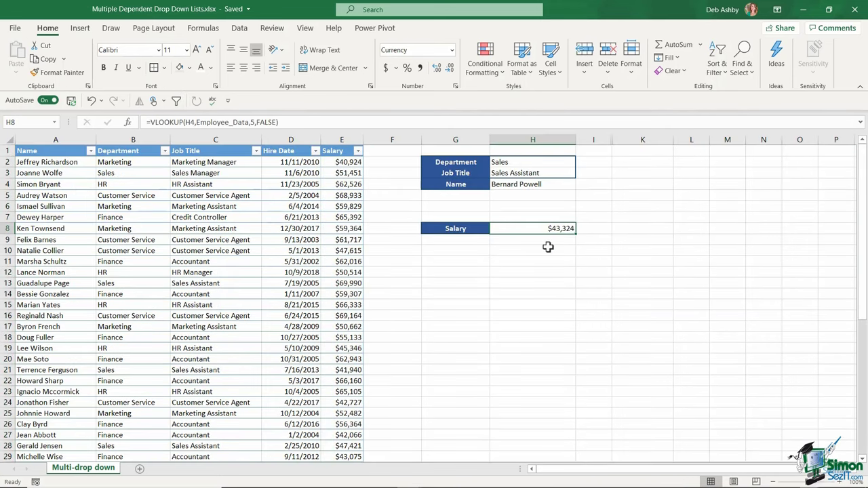
# - Set Department to HR, Job Title to HR Manager and Name to its only employee
pyautogui.click(546, 165)
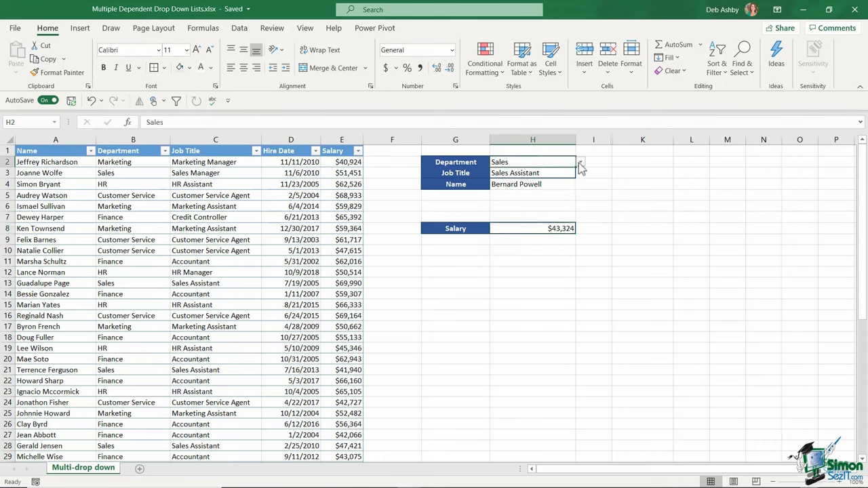
pyautogui.click(581, 163)
pyautogui.click(521, 187)
pyautogui.click(550, 173)
pyautogui.click(581, 177)
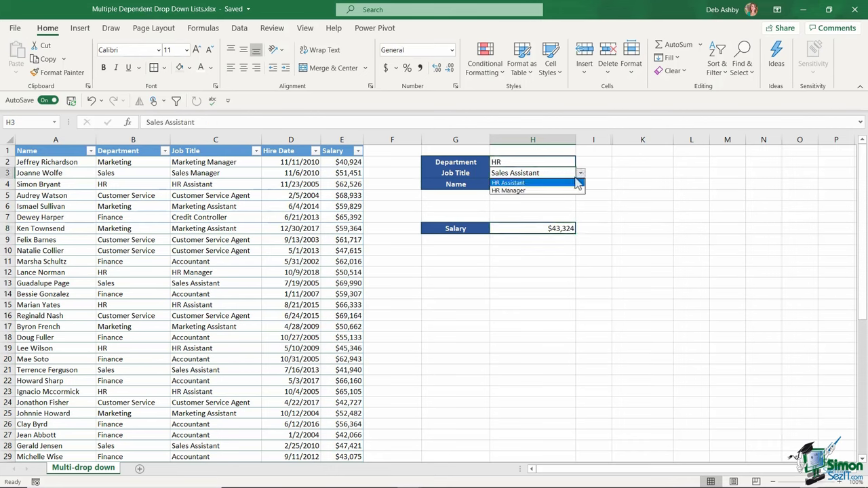
pyautogui.click(543, 192)
pyautogui.click(545, 185)
pyautogui.click(581, 185)
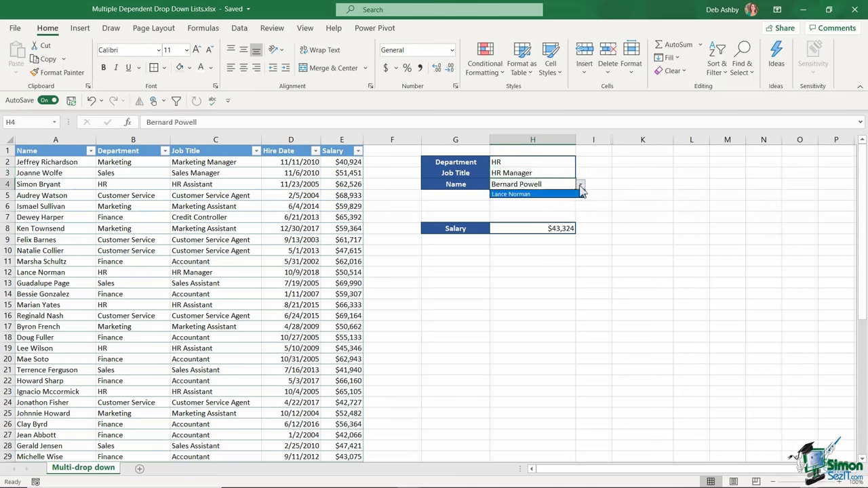
pyautogui.click(536, 195)
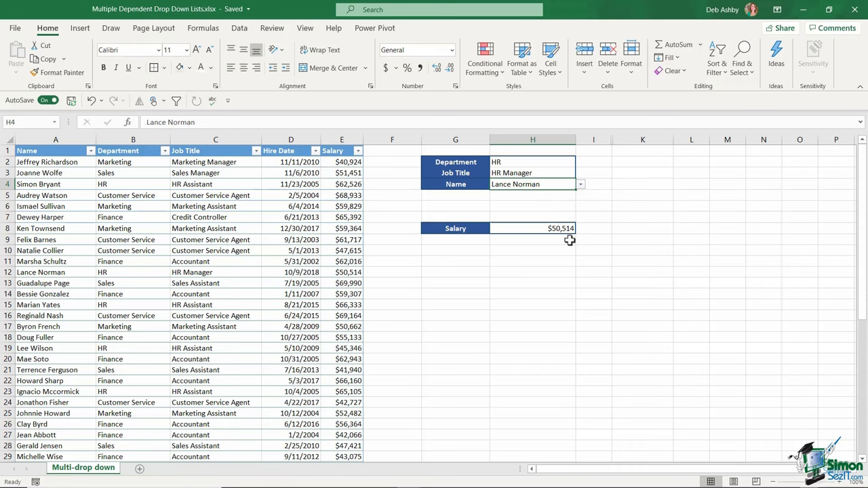
# - Select the matching salary in row 12 and open the Fill Color choices
pyautogui.click(7, 272)
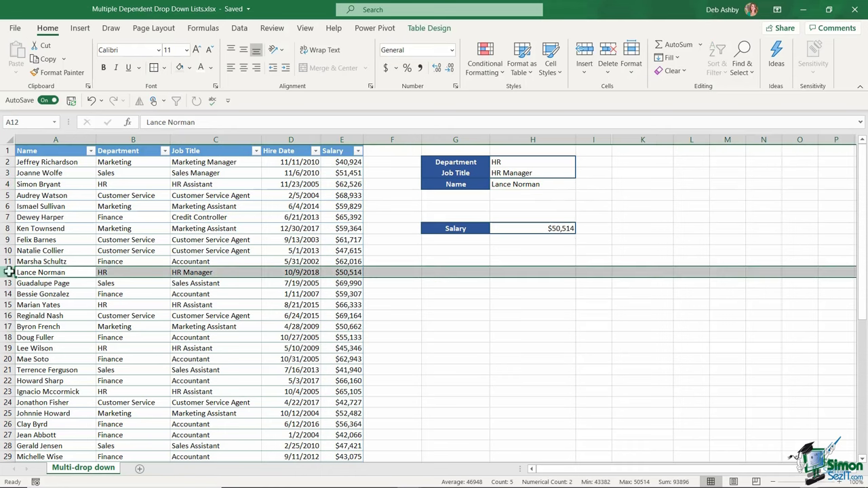
pyautogui.click(348, 273)
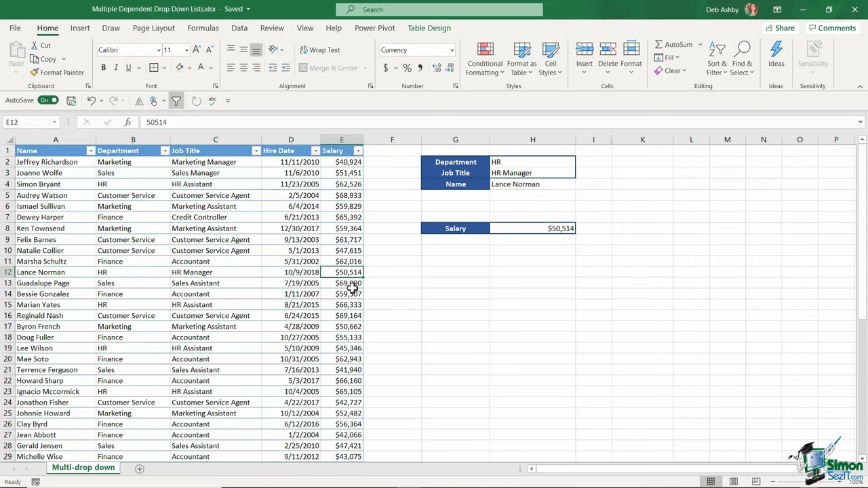
pyautogui.click(191, 68)
pyautogui.click(206, 171)
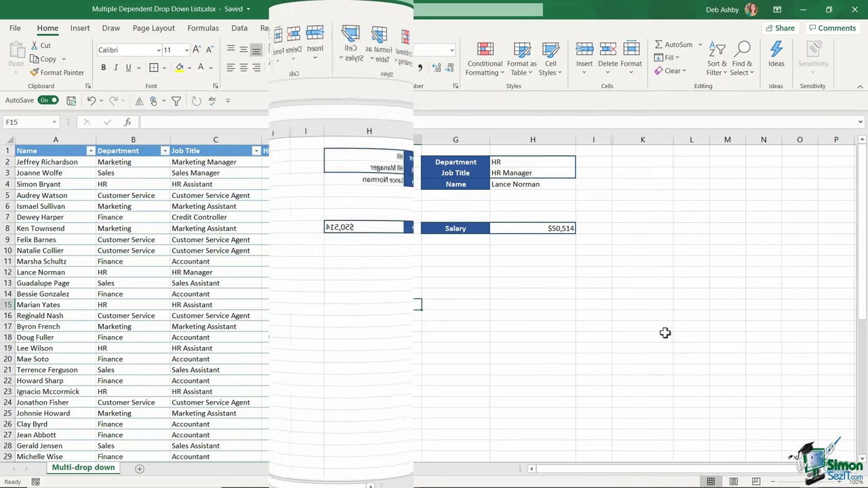